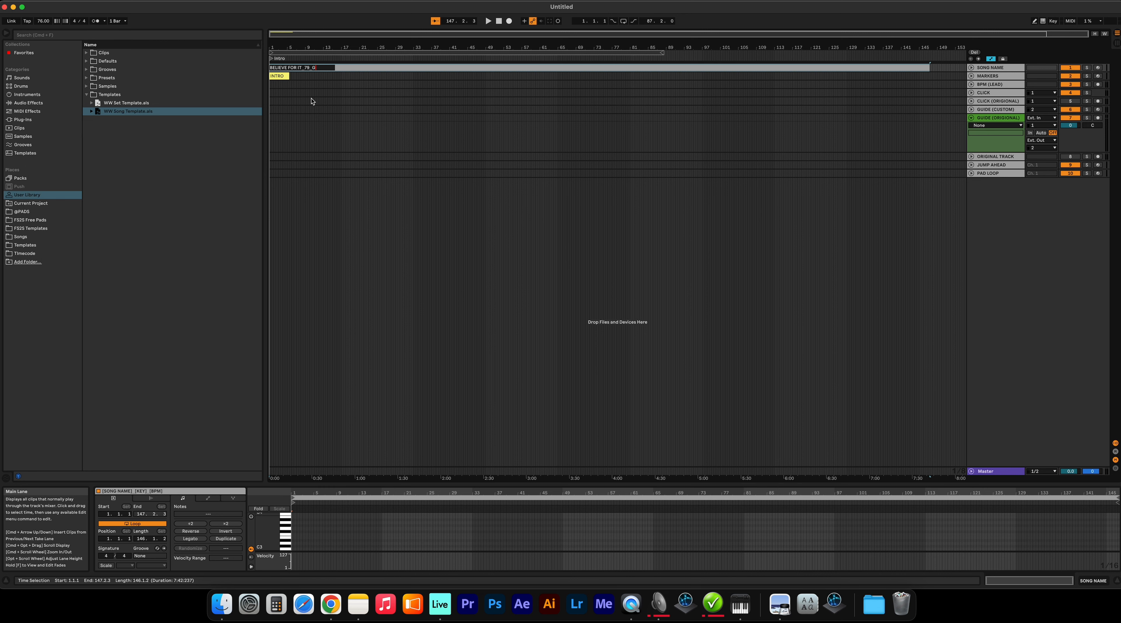
# Step: Finish naming the song clip BELIEVE FOR IT_79_G on the SONG NAME track
pyautogui.click(357, 175)
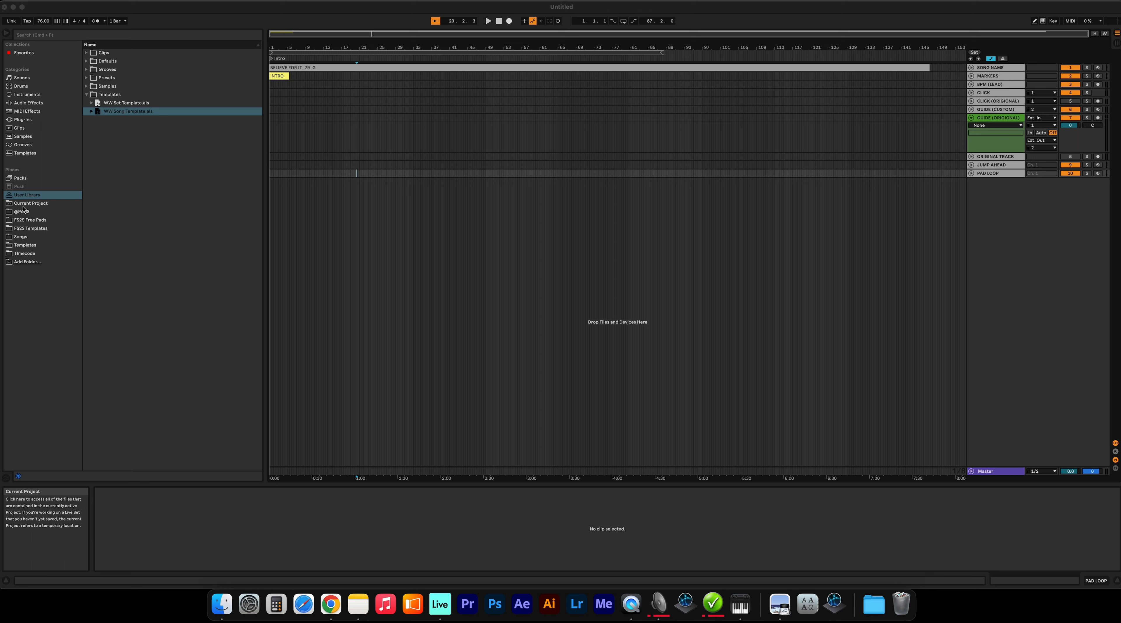
# Step: Open the TEMPO track's clip list inside FS2S-ADVANCED ARRANGEMENT VIEW TEMPLATE.als from the FS2S Templates folder
pyautogui.click(18, 233)
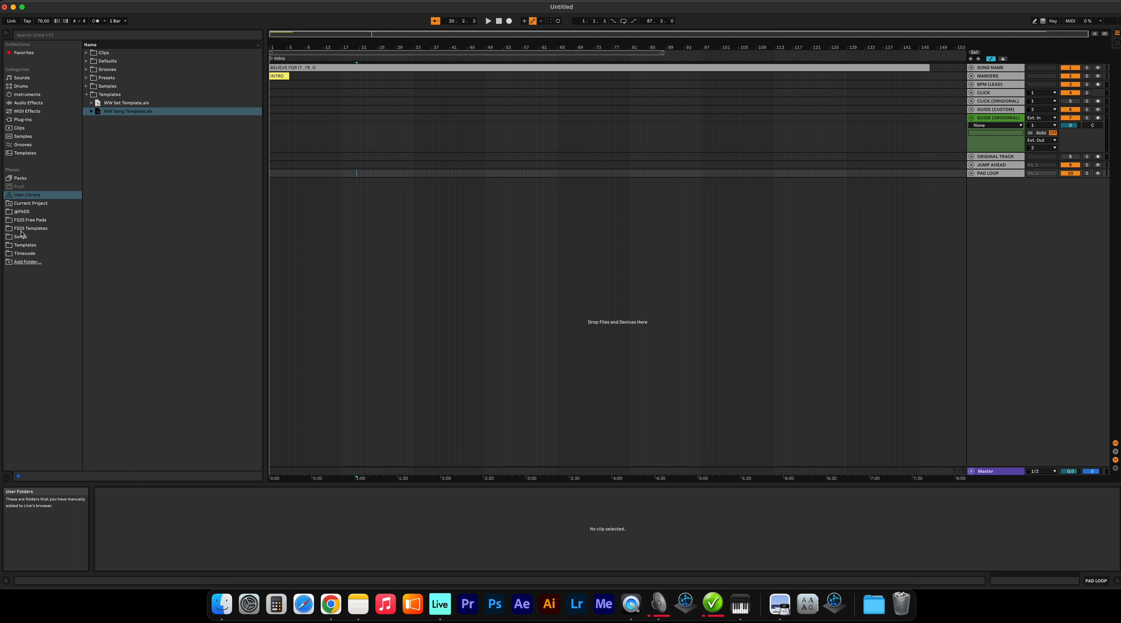
pyautogui.click(23, 229)
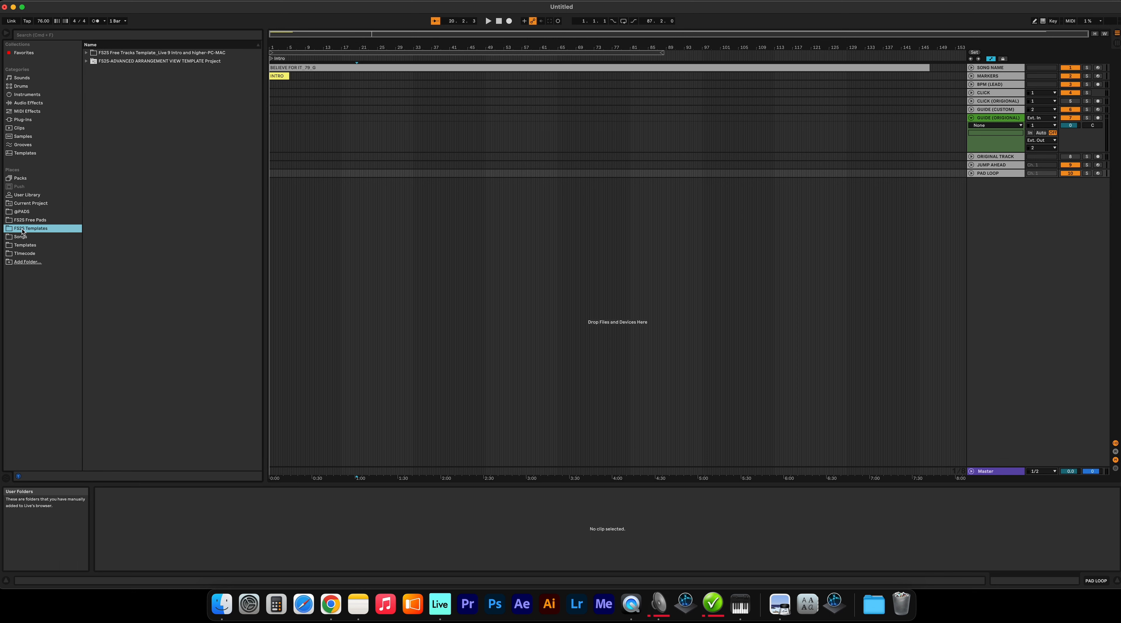
pyautogui.click(87, 61)
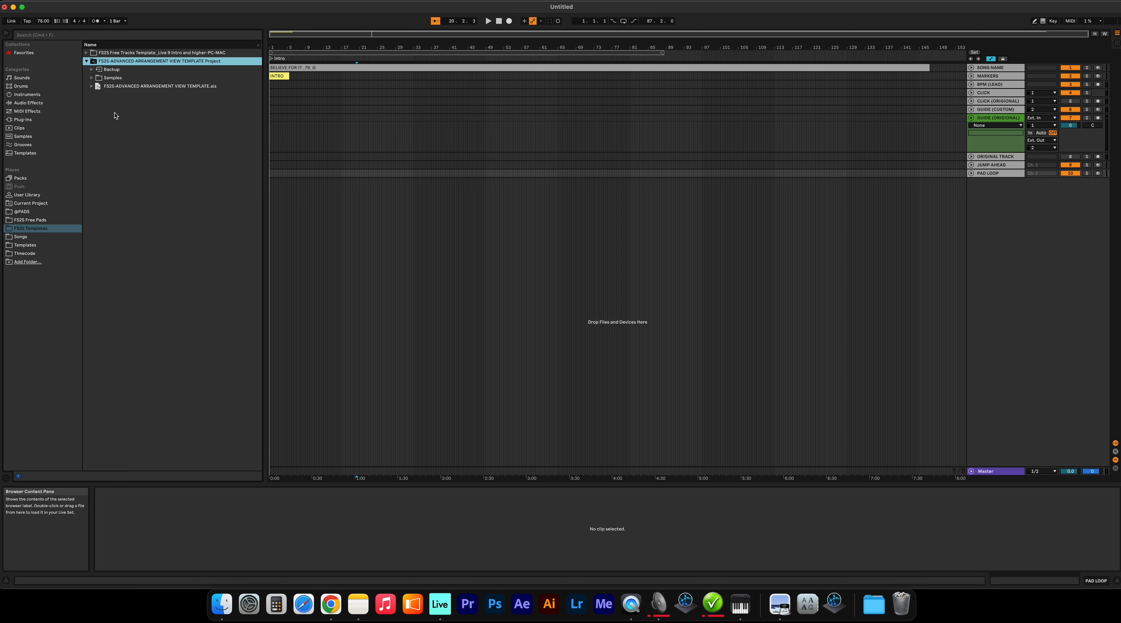
pyautogui.press('Down')
pyautogui.press('Down')
pyautogui.press('Down')
pyautogui.press('Right')
pyautogui.click(103, 104)
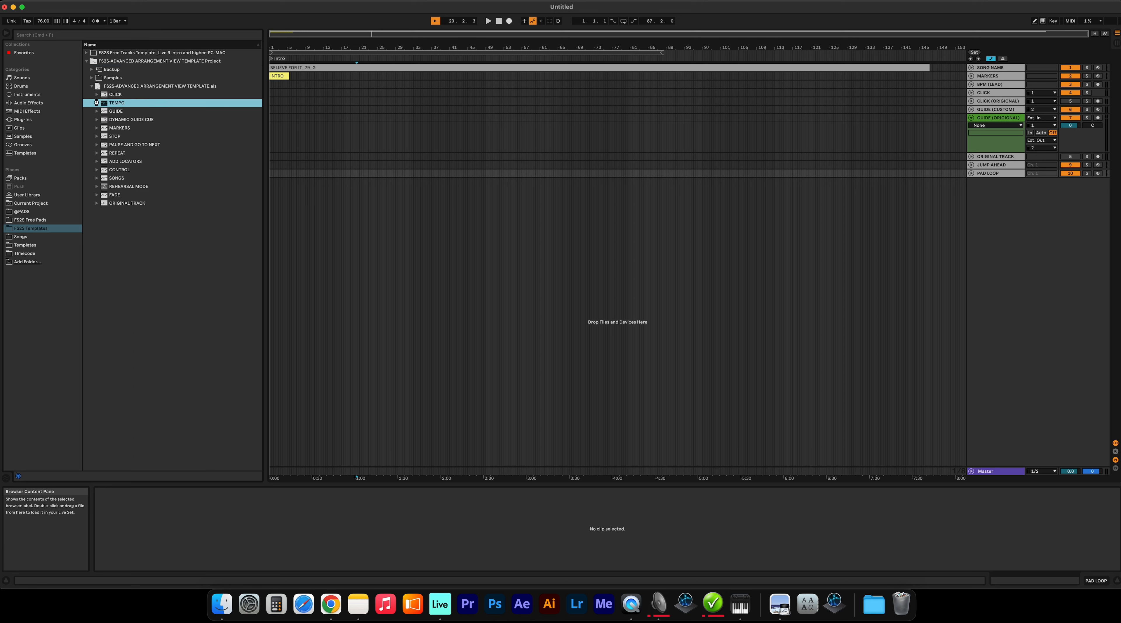
pyautogui.click(97, 103)
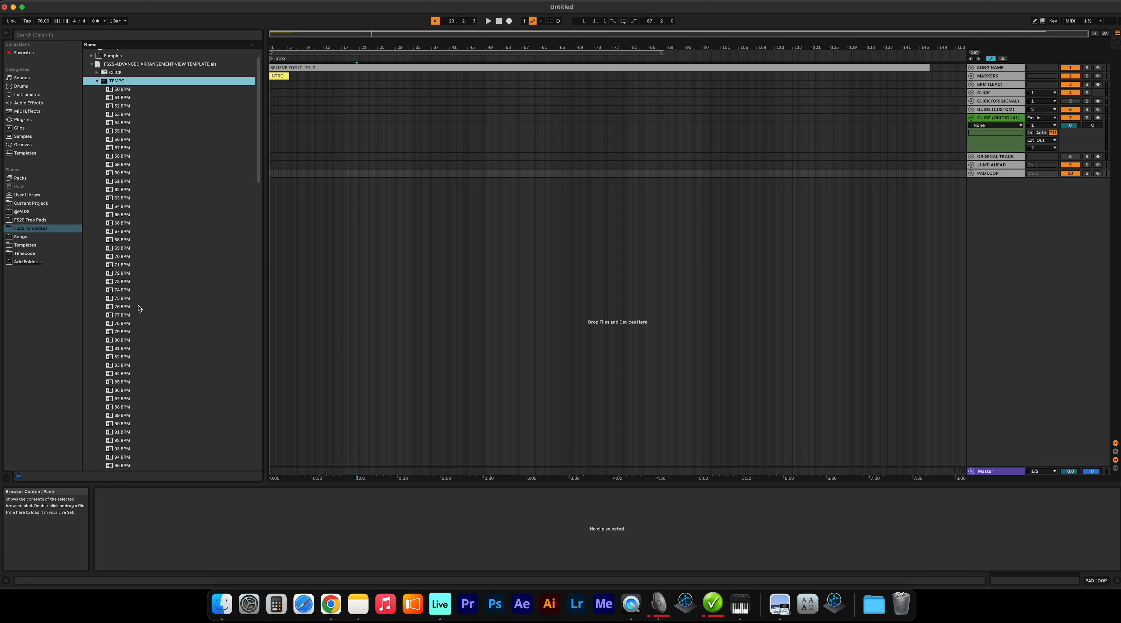
# Step: Place the 79 BPM clip on the BPM (LEAD) track from bar 1 to about bar 150 and make it the tempo leader
pyautogui.moveTo(112, 333); pyautogui.dragTo(953, 89)
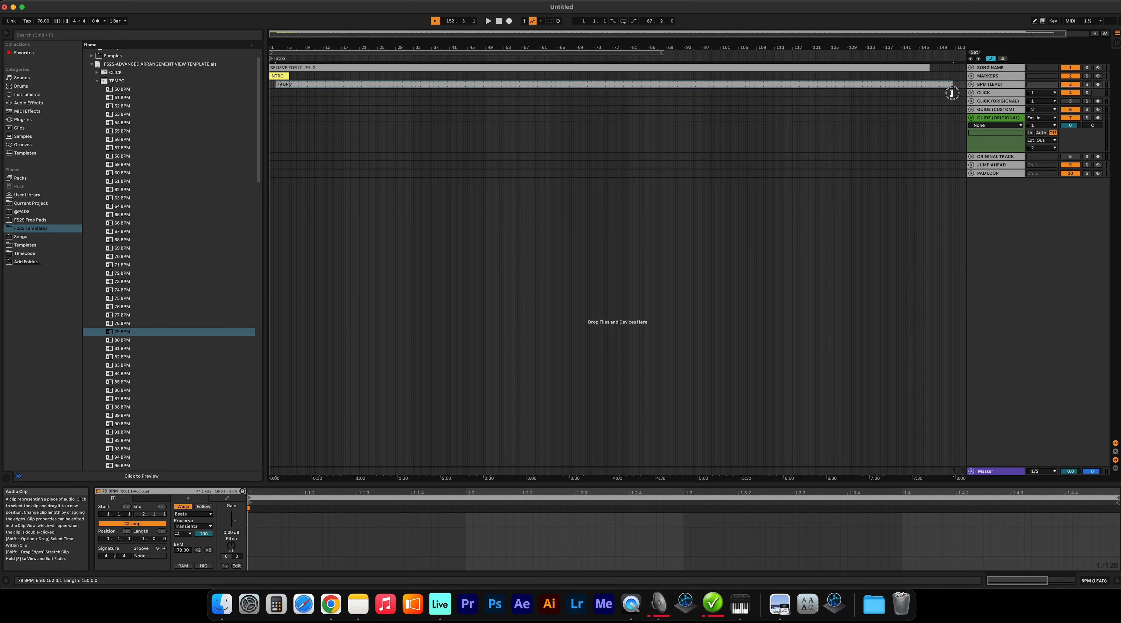
pyautogui.moveTo(287, 83)
pyautogui.mouseDown()
pyautogui.moveTo(259, 84)
pyautogui.moveTo(270, 85)
pyautogui.mouseUp()
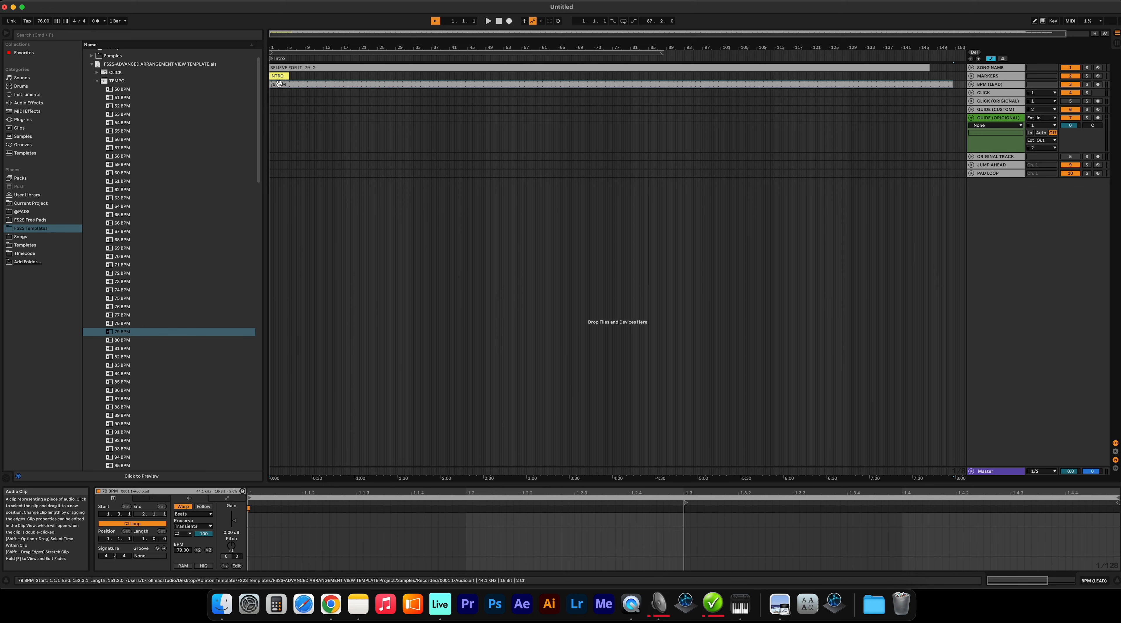
pyautogui.press('+')
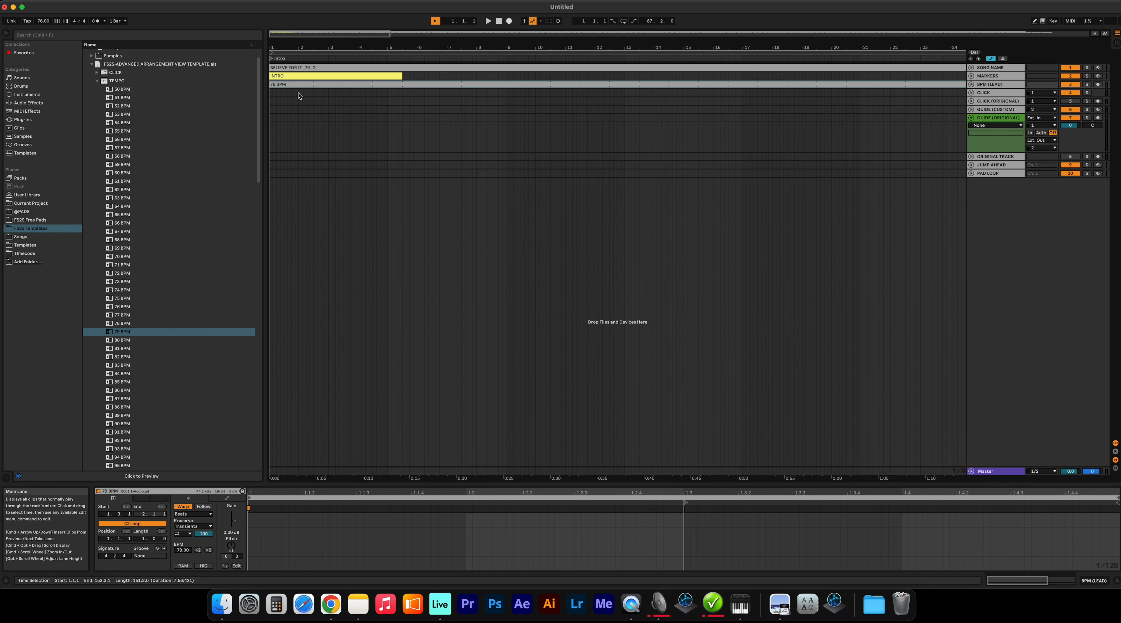
pyautogui.press('-')
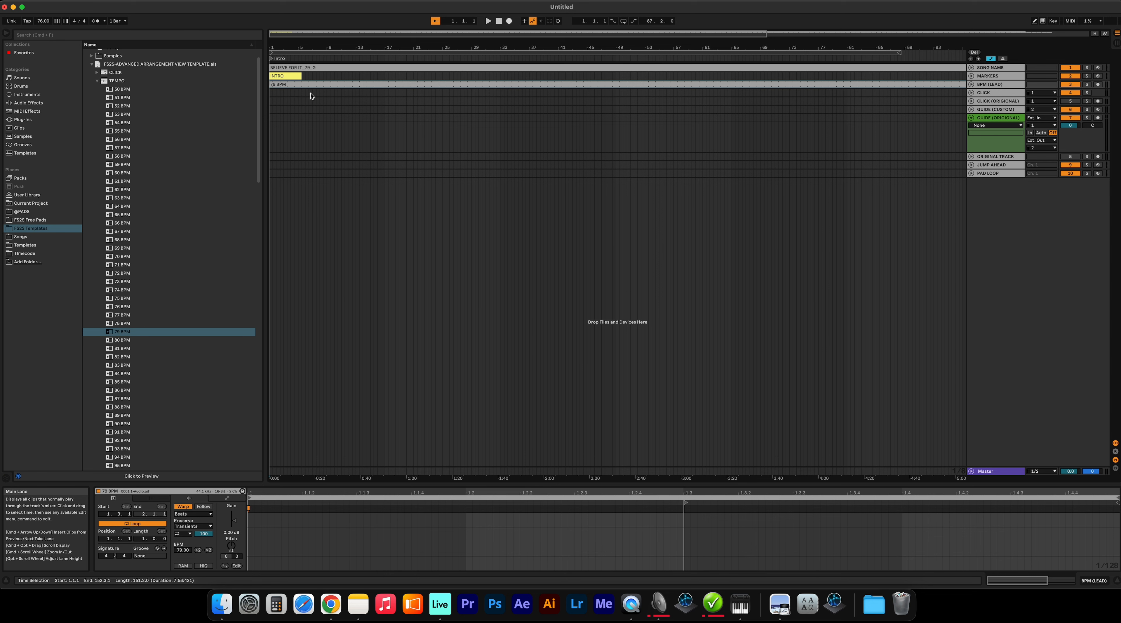
pyautogui.press('-')
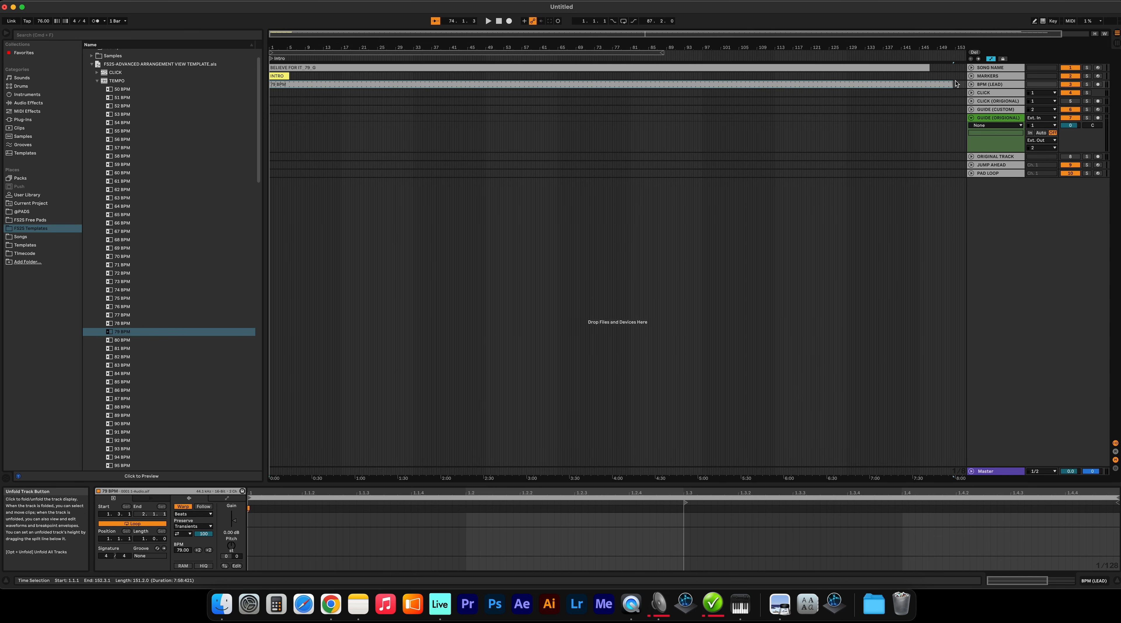
pyautogui.moveTo(953, 84); pyautogui.dragTo(944, 84)
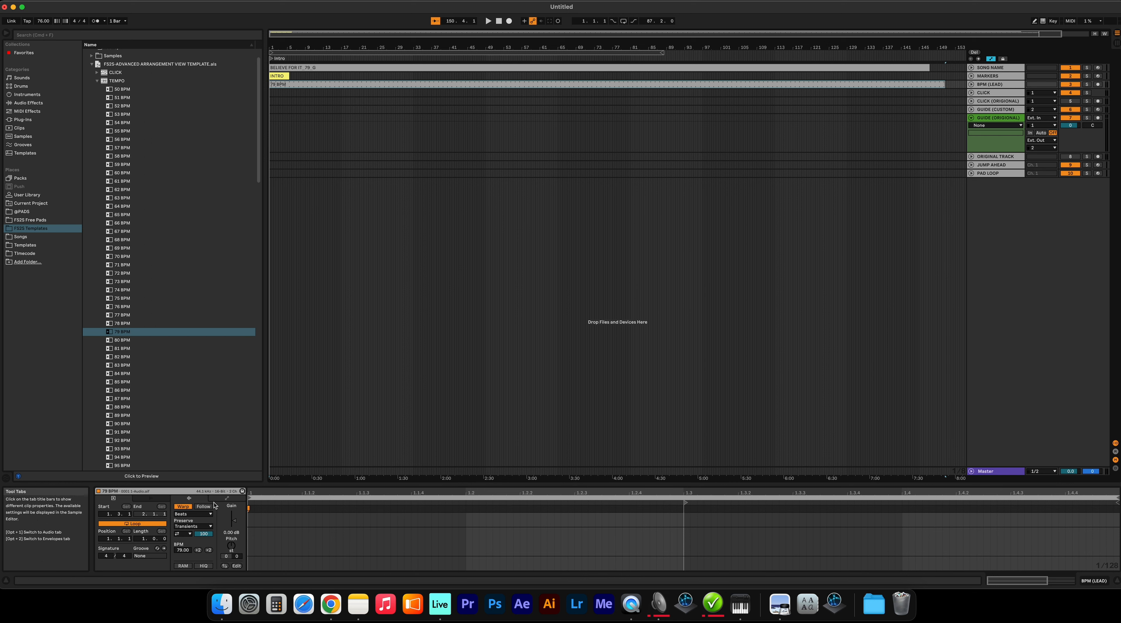
pyautogui.click(203, 507)
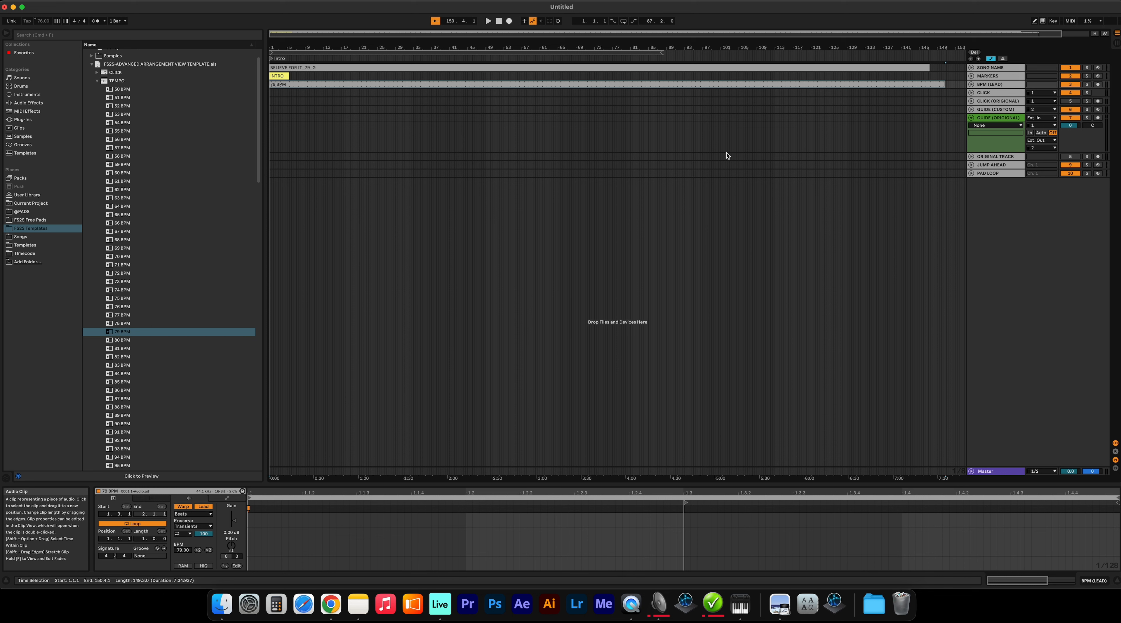
# Step: Import all selected WAV stems from the BELIEVEFORITSTUDIO_79_G 2 folder, each onto its own new track below PAD LOOP
pyautogui.click(222, 604)
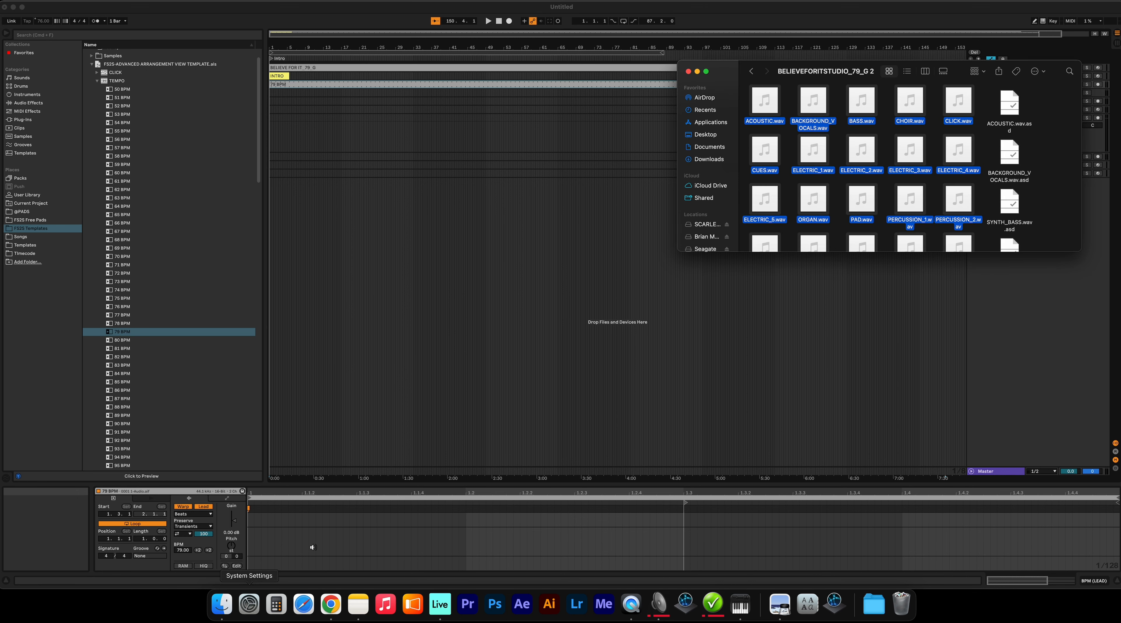
pyautogui.moveTo(856, 71); pyautogui.dragTo(832, 88)
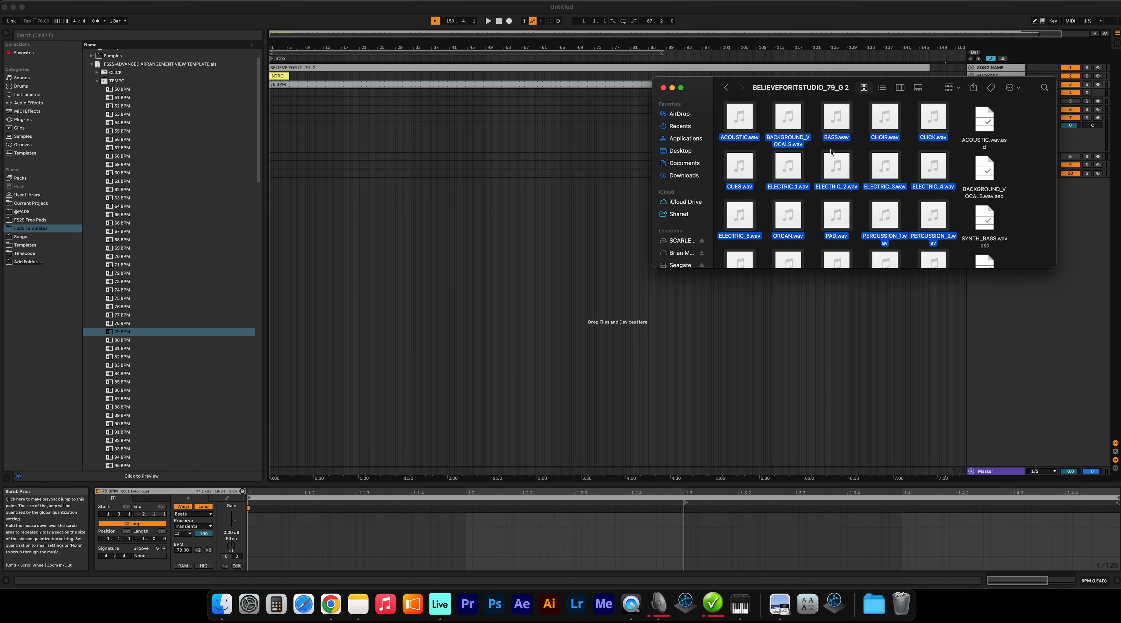
pyautogui.moveTo(741, 118); pyautogui.dragTo(286, 193)
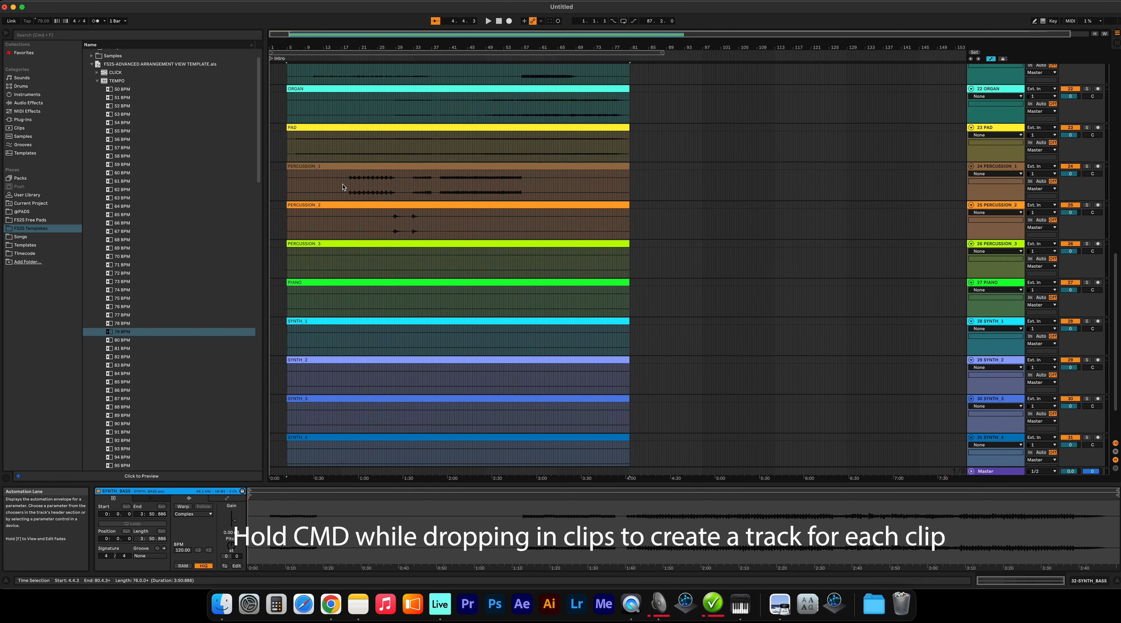
# Step: Select all stem clips from ACOUSTIC to SYNTH_BASS and move them together to start at bar 1
pyautogui.click(327, 181)
pyautogui.scroll(-15, 383, 240)
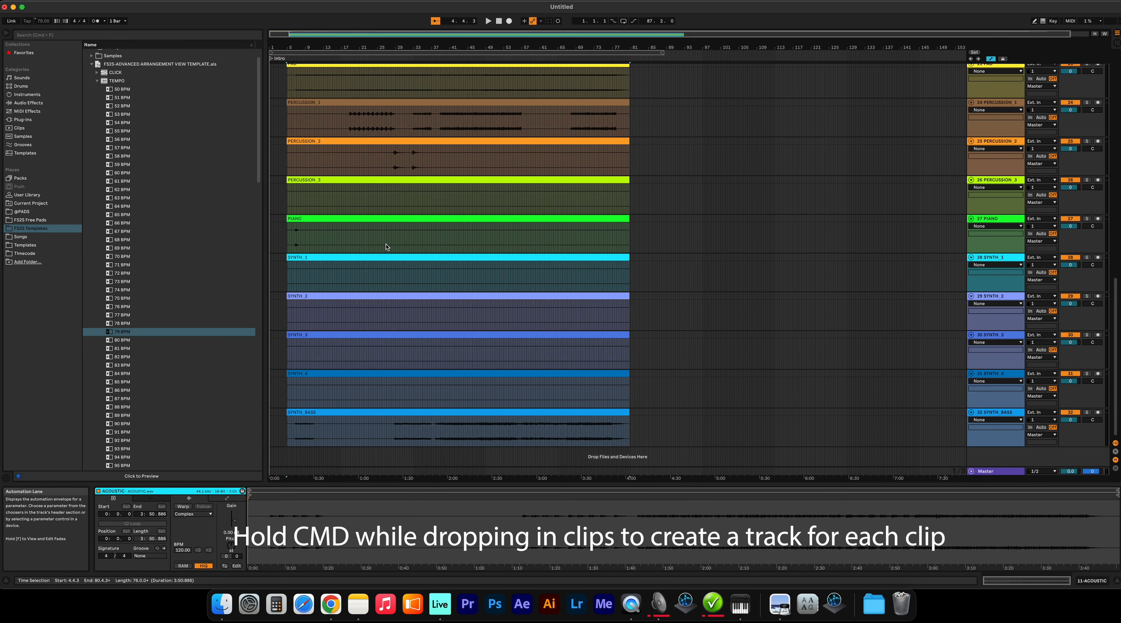
pyautogui.keyDown('shift'); pyautogui.click(319, 412); pyautogui.keyUp('shift')
pyautogui.scroll(15, 334, 393)
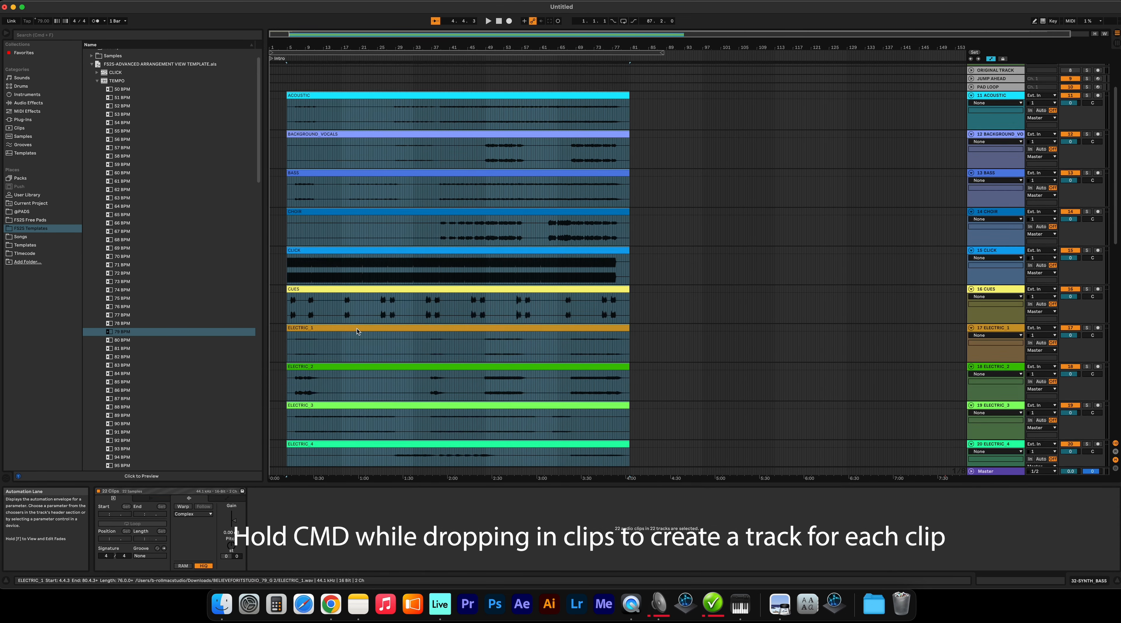
pyautogui.scroll(-15, 356, 362)
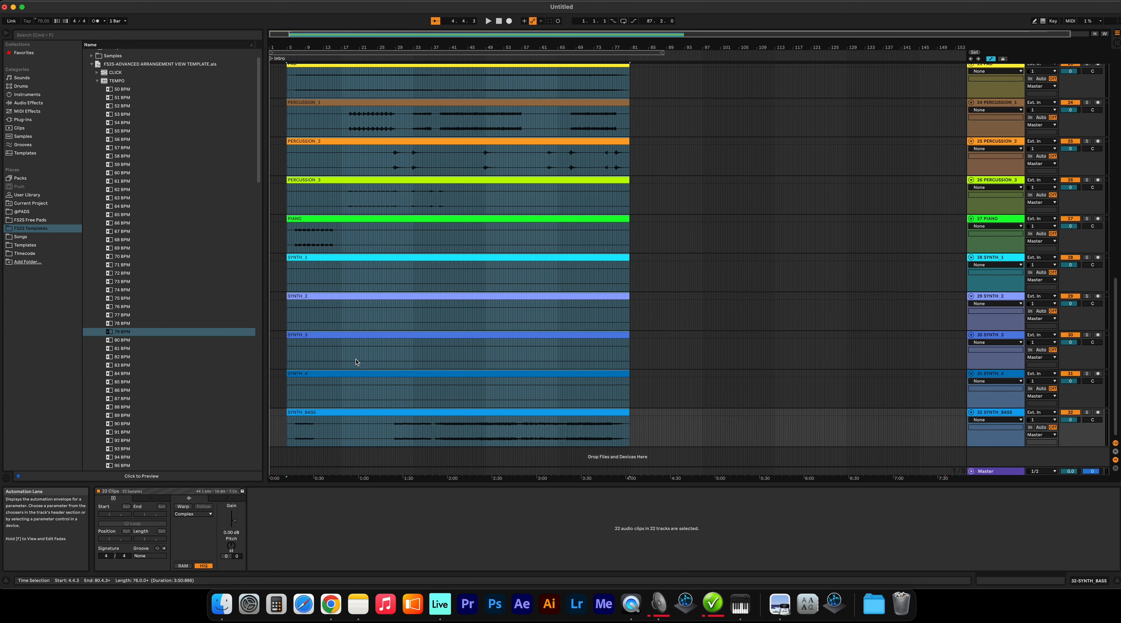
pyautogui.scroll(15, 376, 279)
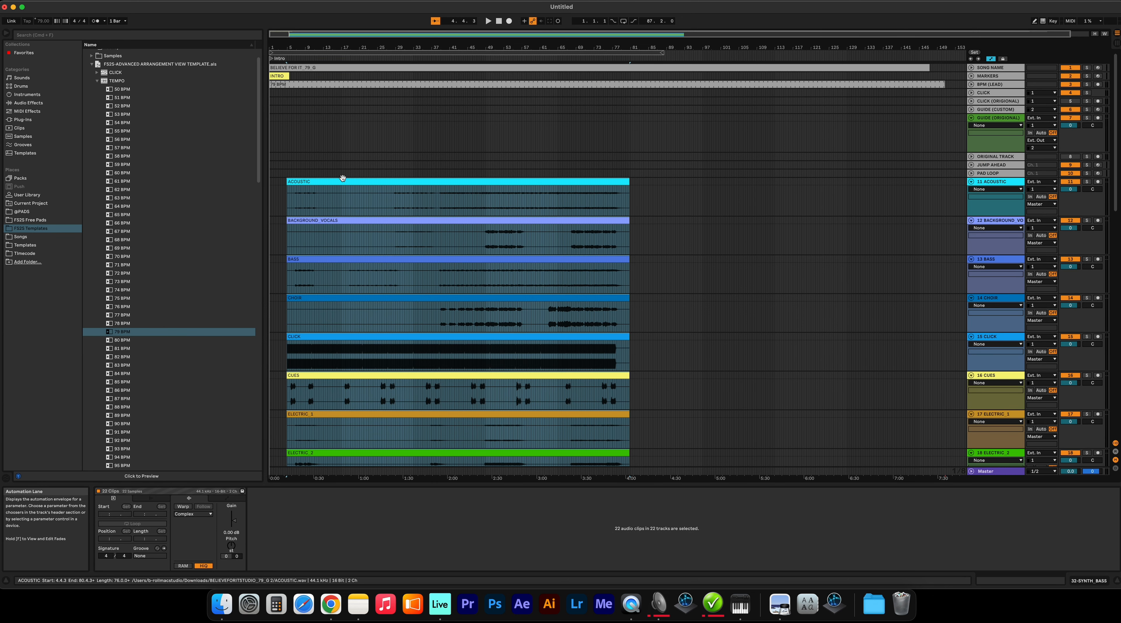
pyautogui.click(335, 182)
pyautogui.moveTo(335, 183); pyautogui.dragTo(303, 182)
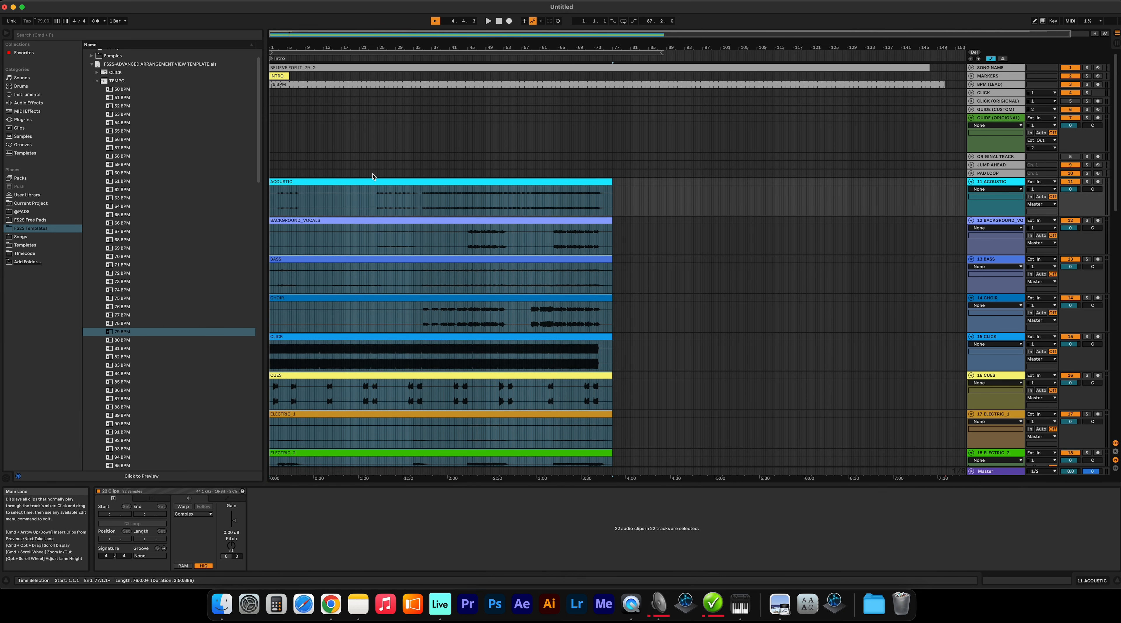
# Step: Try turning on Warp for all selected stem clips, then deselect them
pyautogui.click(182, 506)
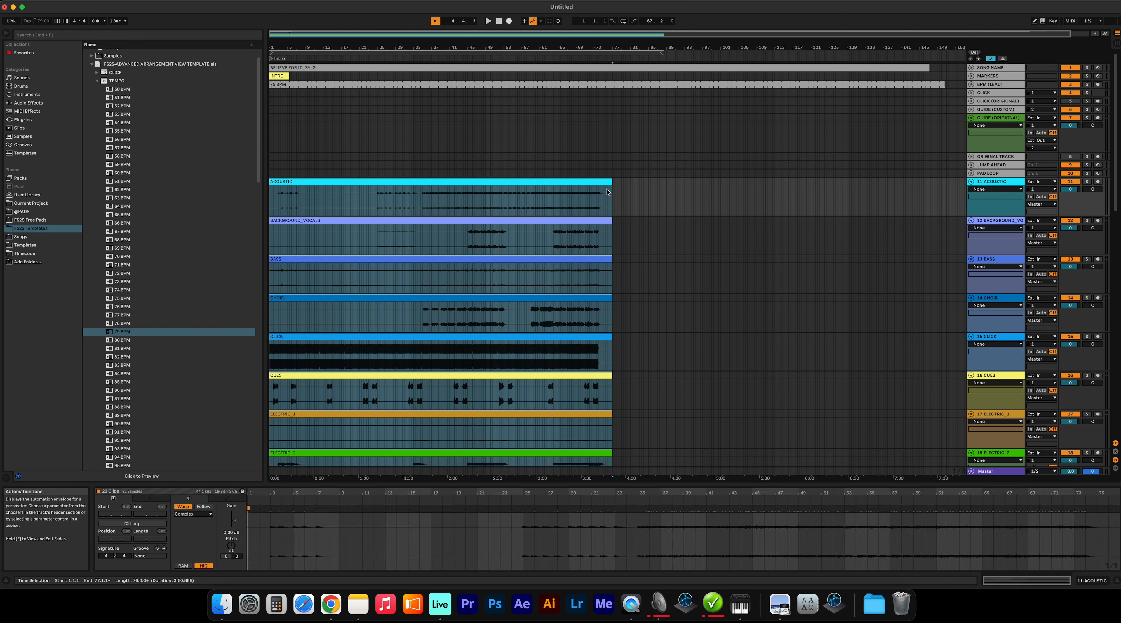
pyautogui.click(610, 144)
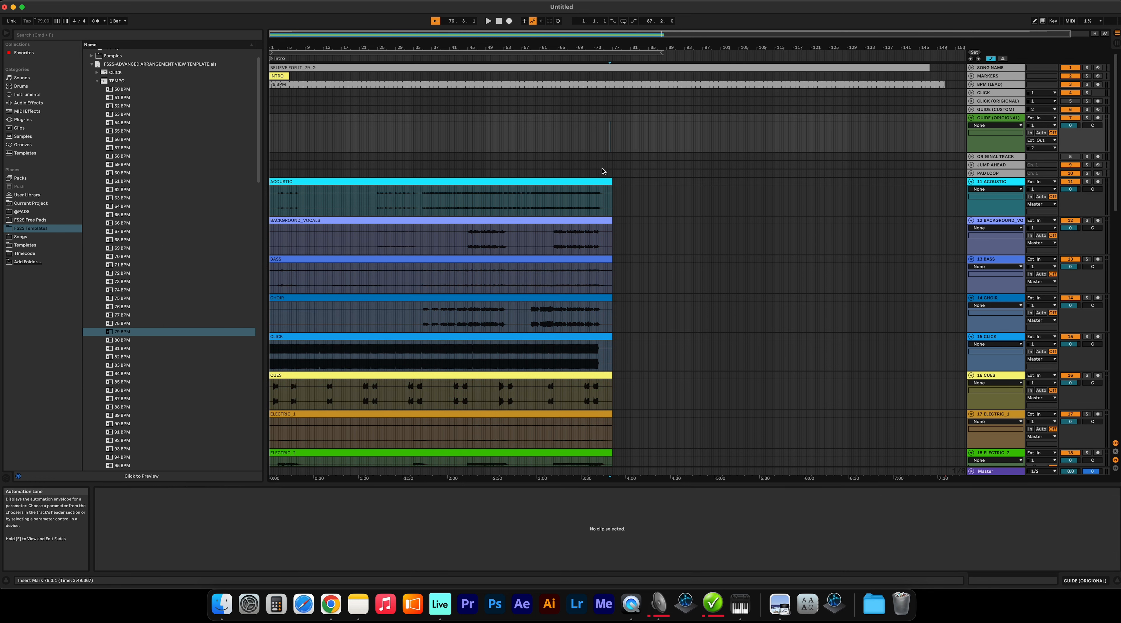
pyautogui.click(615, 144)
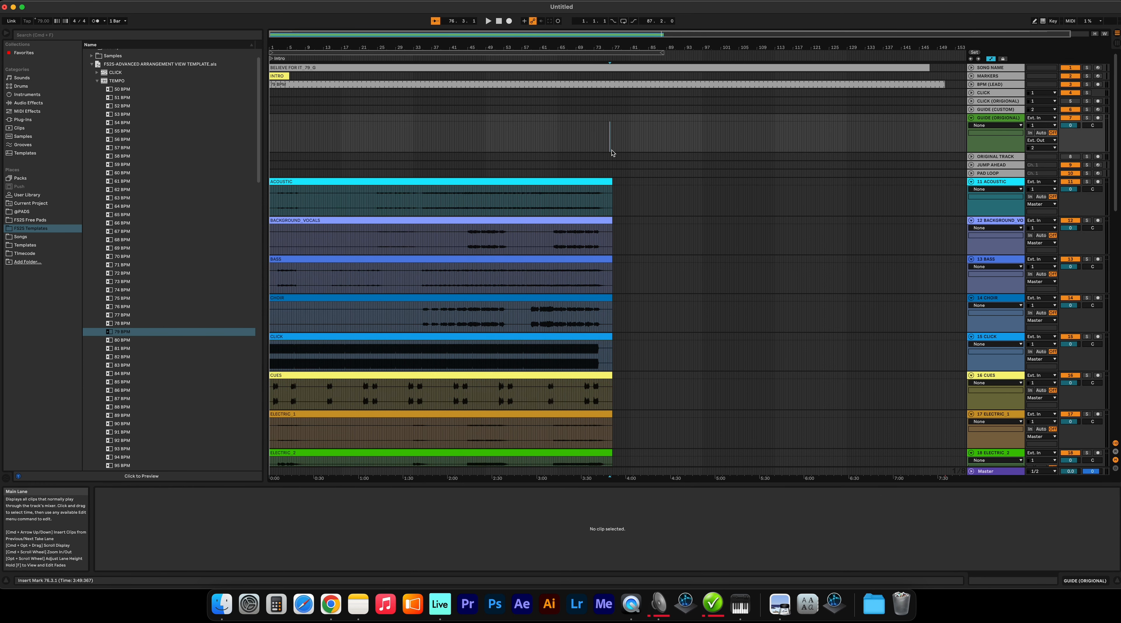
# Step: Examine the end edges of the stem clips at close range across all tracks down to SYNTH_BASS
pyautogui.click(583, 179)
pyautogui.scroll(3, 660, 204)
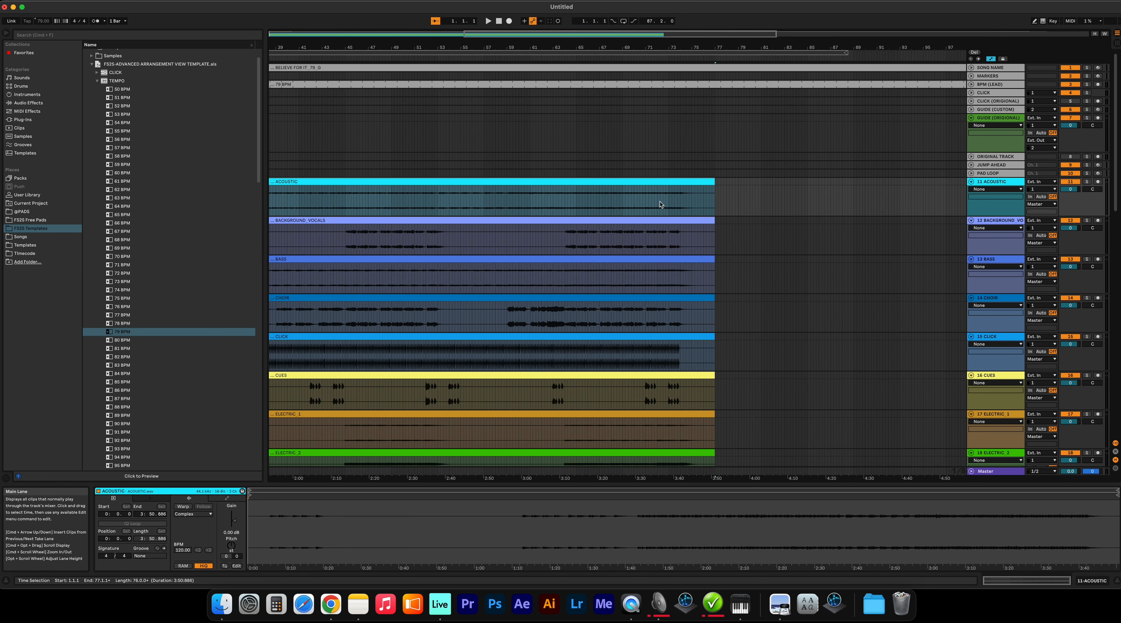
pyautogui.scroll(5, 661, 204)
pyautogui.scroll(-10, 713, 205)
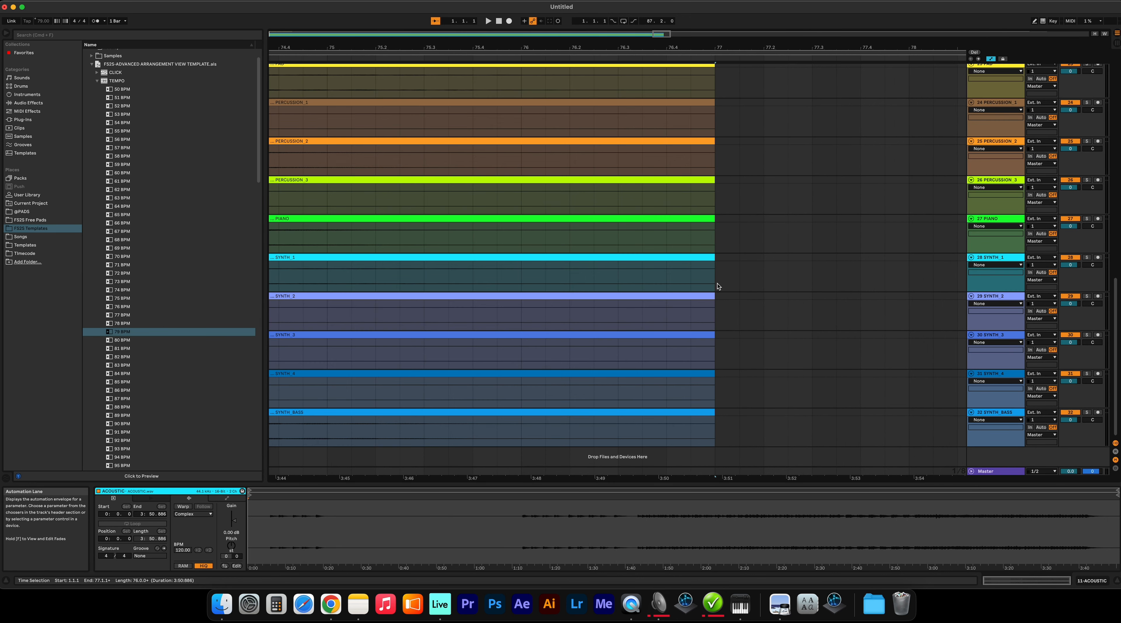
pyautogui.click(714, 237)
pyautogui.click(718, 155)
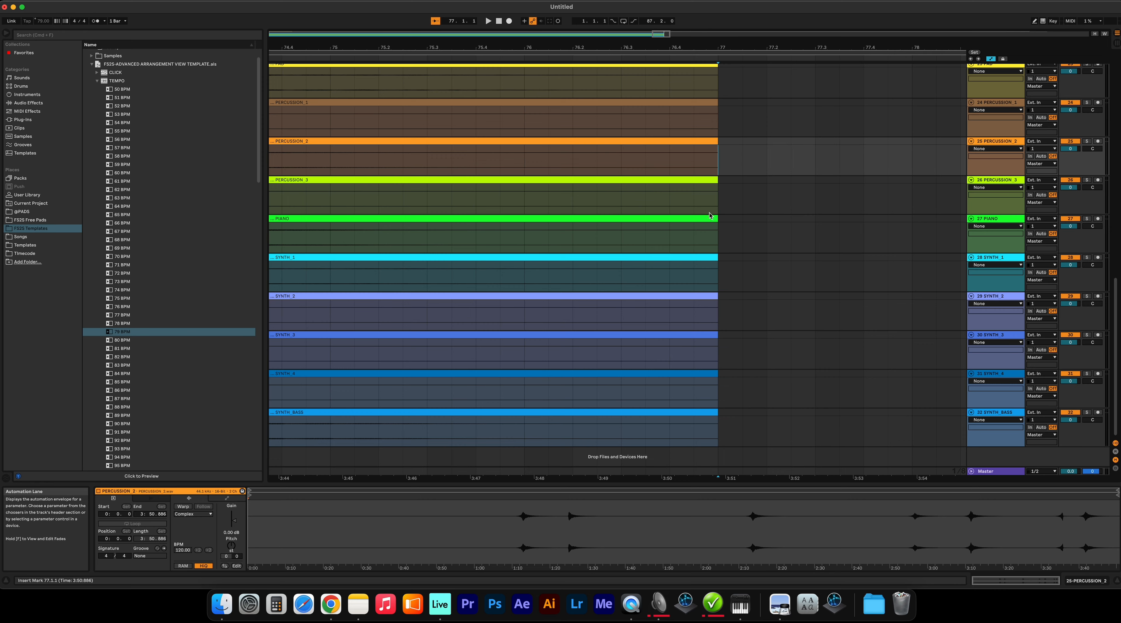
pyautogui.scroll(6, 711, 216)
pyautogui.press('-')
pyautogui.press('-')
pyautogui.press('-')
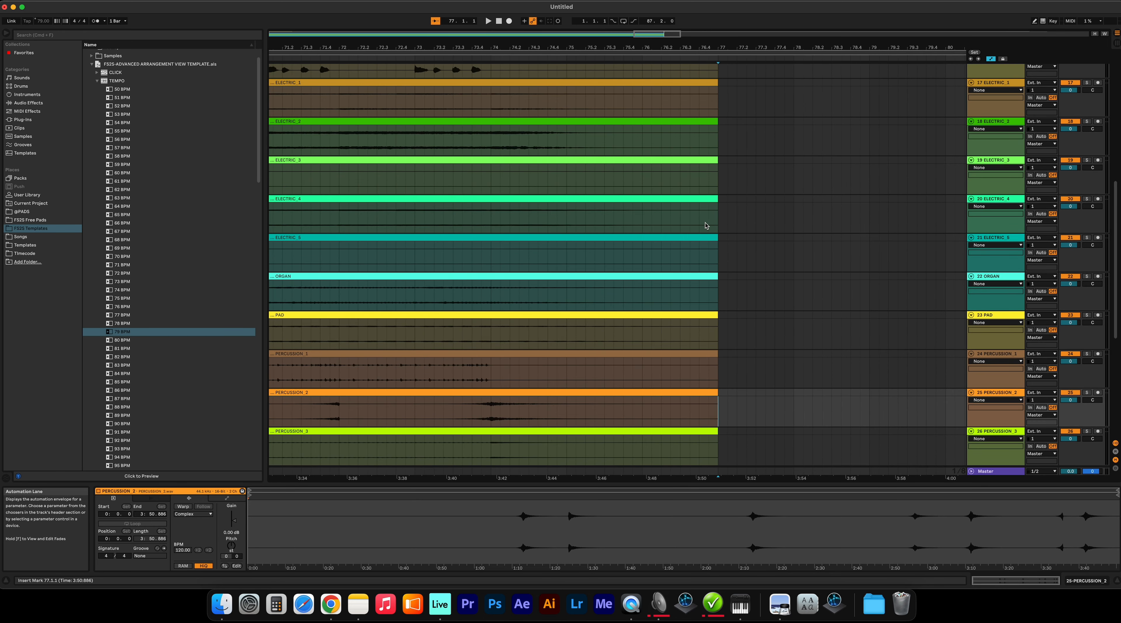
# Step: Inspect how the stem clips' beginnings line up with the start of bar 1
pyautogui.press('Home')
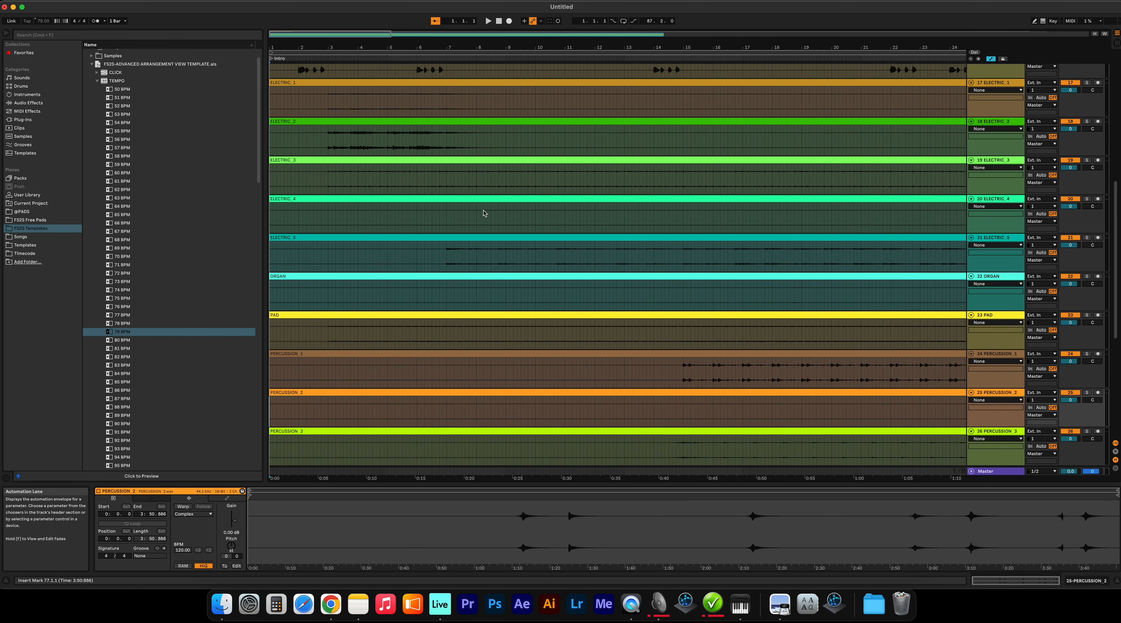
pyautogui.press('+')
pyautogui.press('+')
pyautogui.press('+')
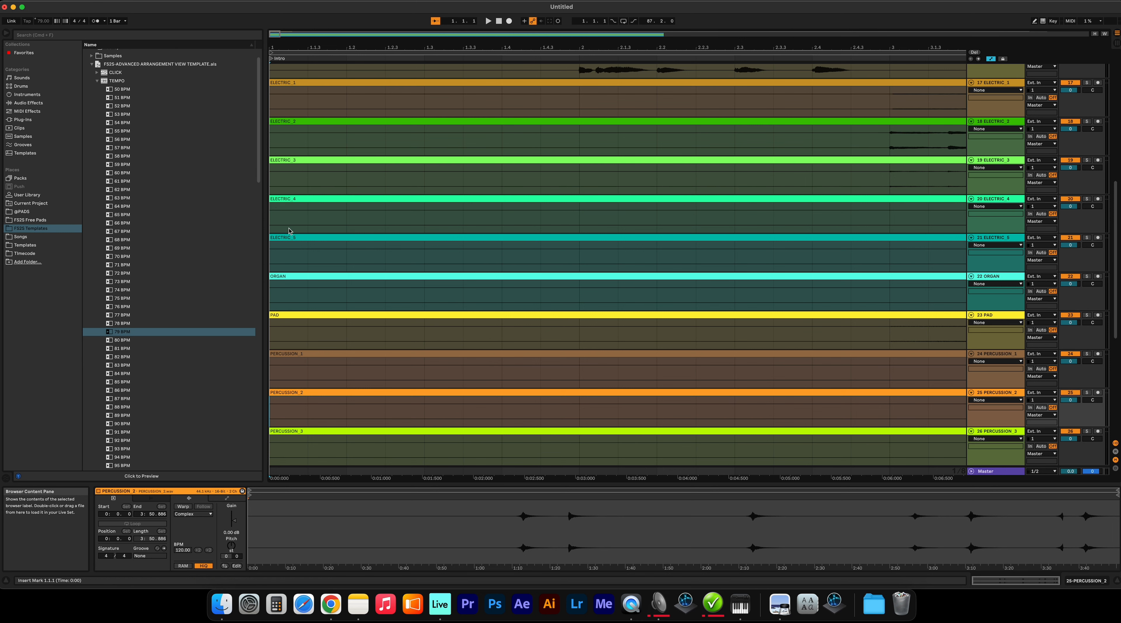
# Step: Check the stem clips' end edges against the grid around bar 77 once more, near the ELECTRIC_2 track
pyautogui.press('-')
pyautogui.press('-')
pyautogui.press('-')
pyautogui.press('-')
pyautogui.hscroll(10, 829, 174)
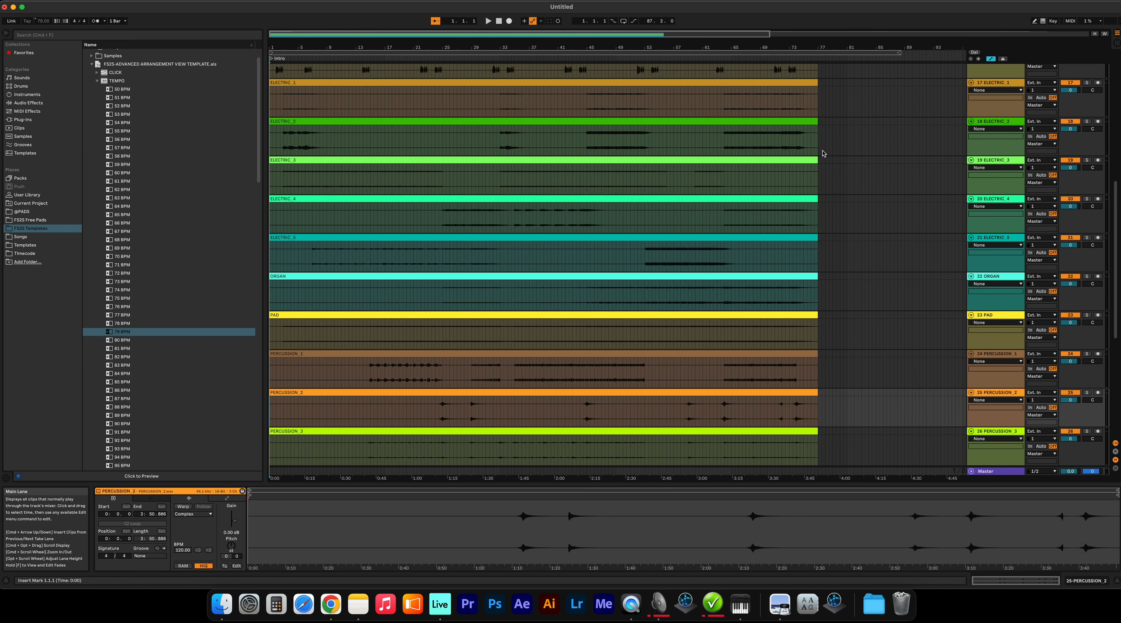
pyautogui.click(821, 139)
pyautogui.press('+')
pyautogui.press('+')
pyautogui.press('+')
pyautogui.press('+')
pyautogui.press('+')
pyautogui.press('+')
pyautogui.press('+')
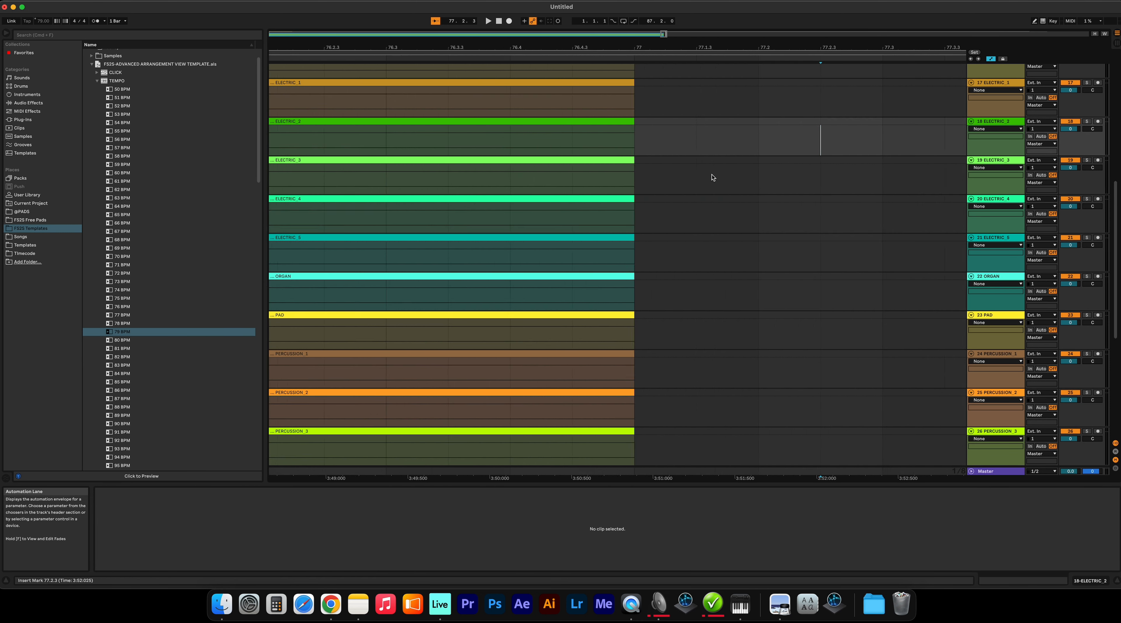
pyautogui.press('-')
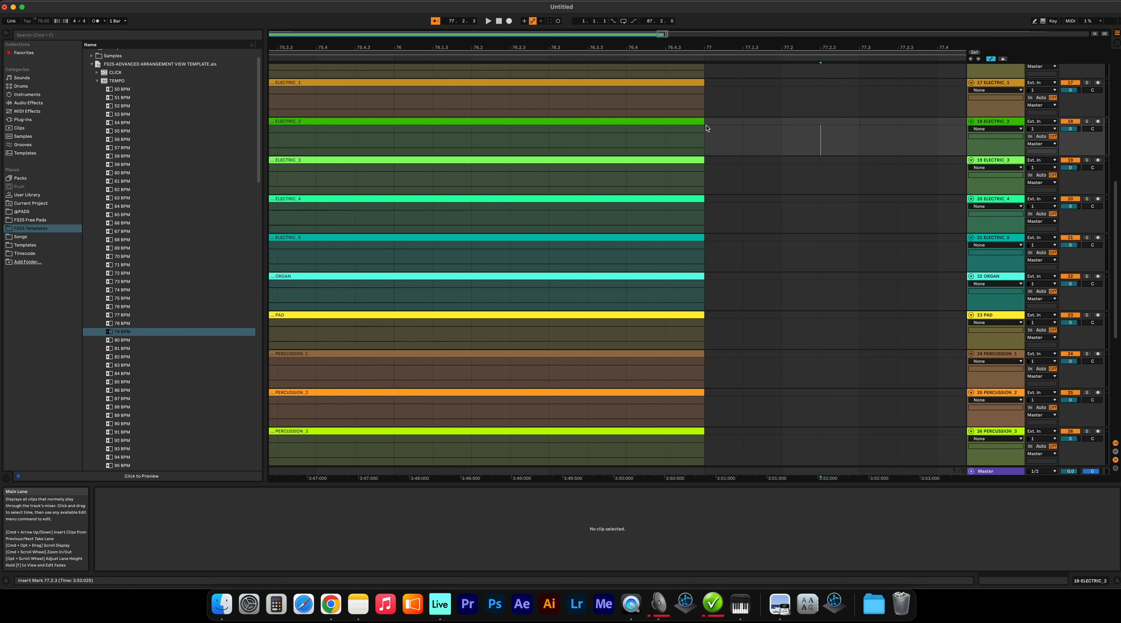
# Step: Select the ACOUSTIC clip and snap its end edge to the bar 77 line
pyautogui.scroll(10, 715, 179)
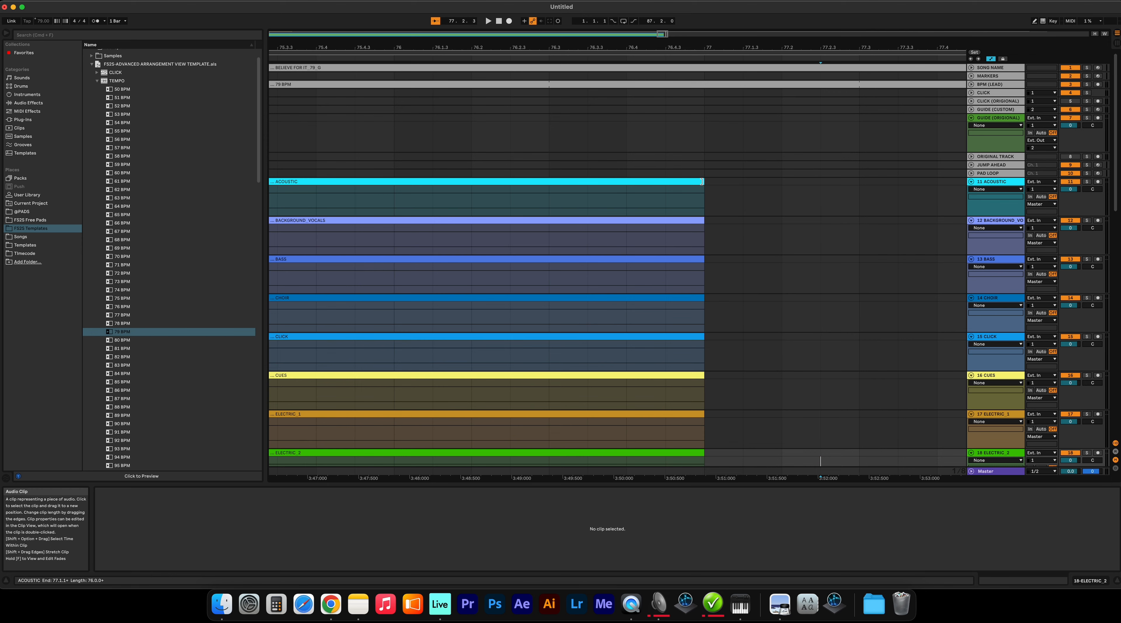
pyautogui.click(703, 191)
pyautogui.moveTo(703, 184)
pyautogui.mouseDown()
pyautogui.moveTo(671, 185)
pyautogui.moveTo(705, 185)
pyautogui.mouseUp()
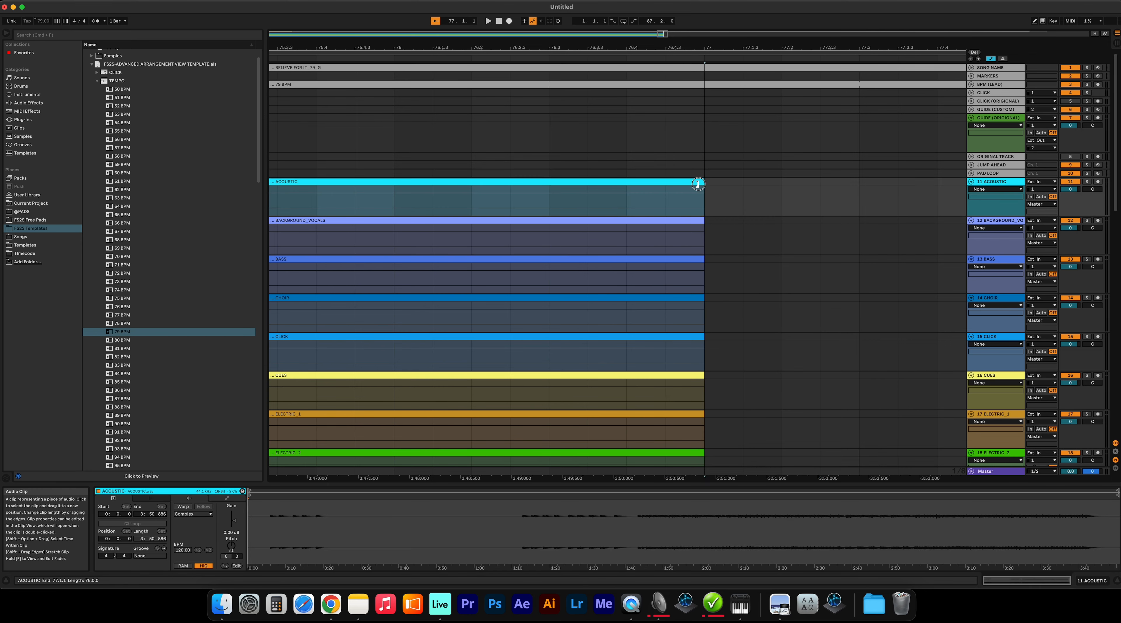
# Step: Select all 22 stem clips from ACOUSTIC down to SYNTH_BASS and turn on Warp for them
pyautogui.scroll(-10, 728, 308)
pyautogui.hscroll(-1, 708, 380)
pyautogui.scroll(12, 708, 381)
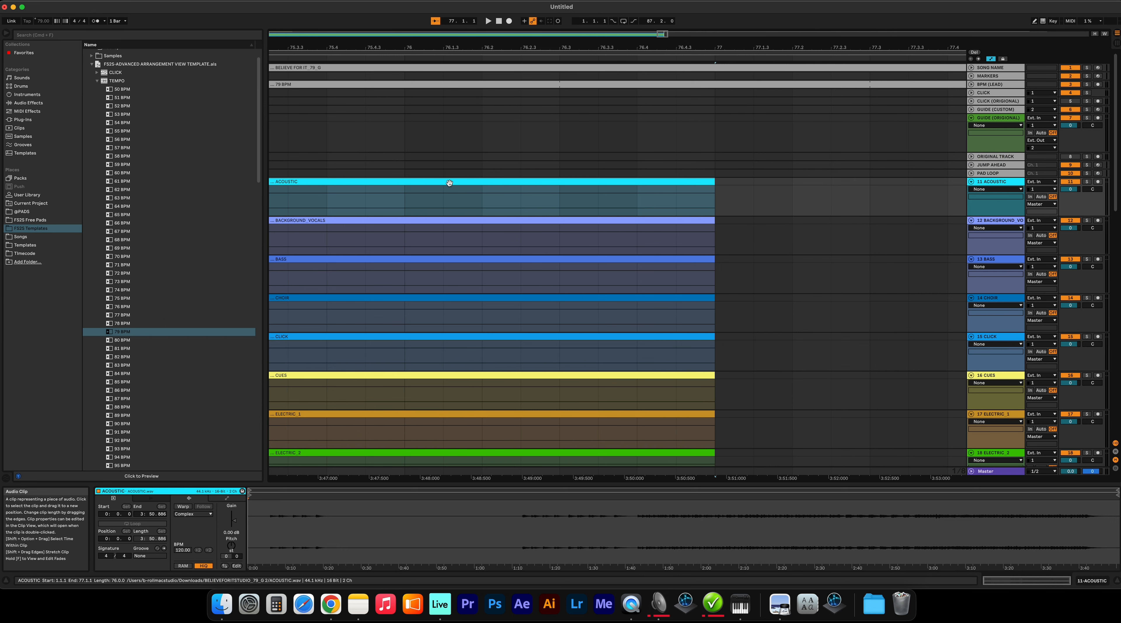
pyautogui.scroll(-10, 504, 438)
pyautogui.press('super+a')
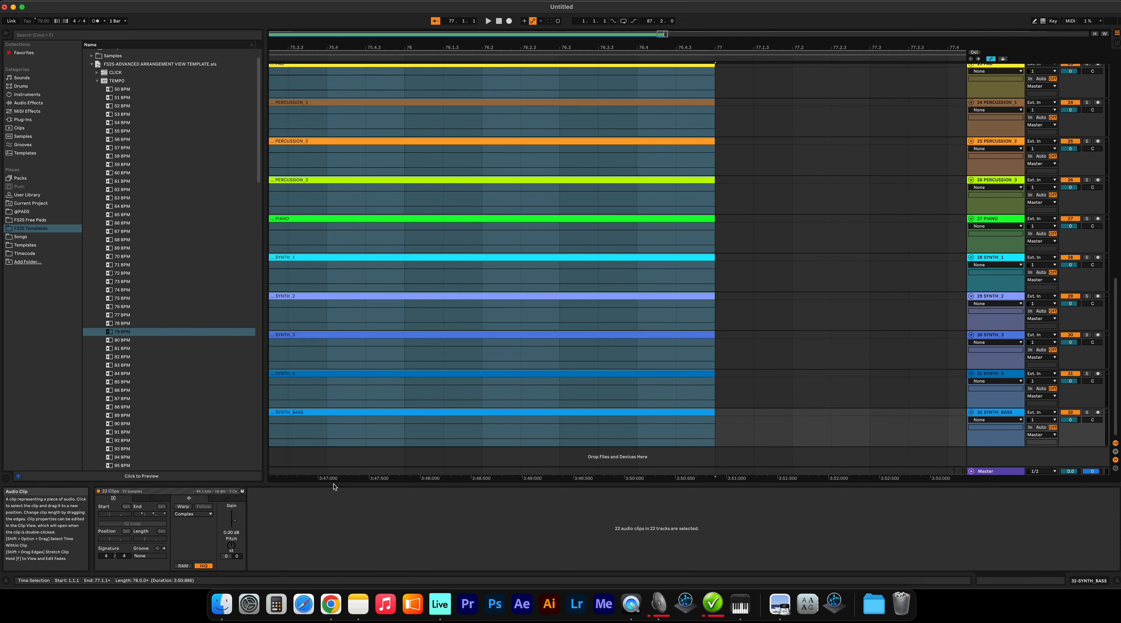
pyautogui.click(183, 508)
pyautogui.scroll(10, 514, 350)
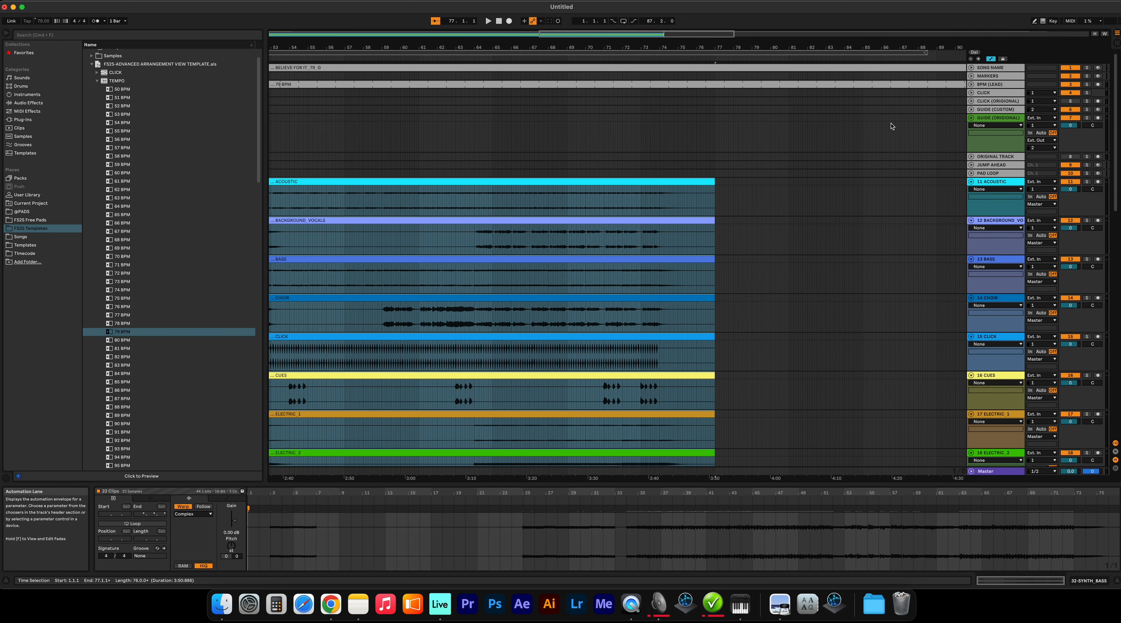
# Step: Shorten the 79 BPM clip and the BELIEVE FOR IT song name clip to end with the stems at bar 77
pyautogui.press('w')
pyautogui.moveTo(942, 85); pyautogui.dragTo(612, 100)
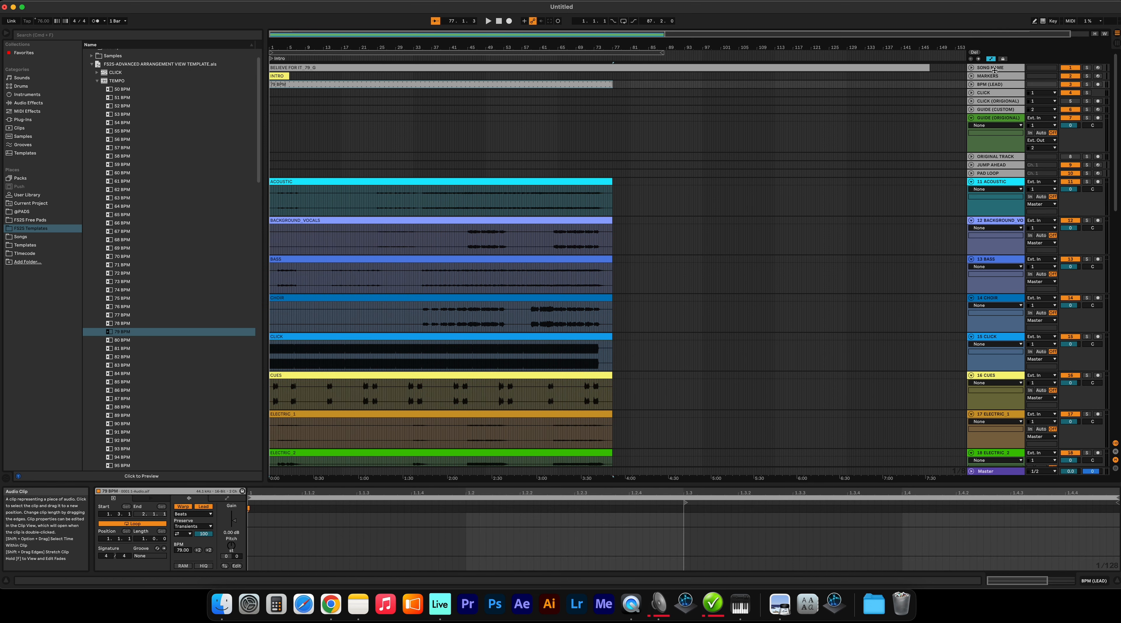
pyautogui.moveTo(928, 67); pyautogui.dragTo(614, 69)
pyautogui.click(617, 109)
pyautogui.scroll(10, 613, 108)
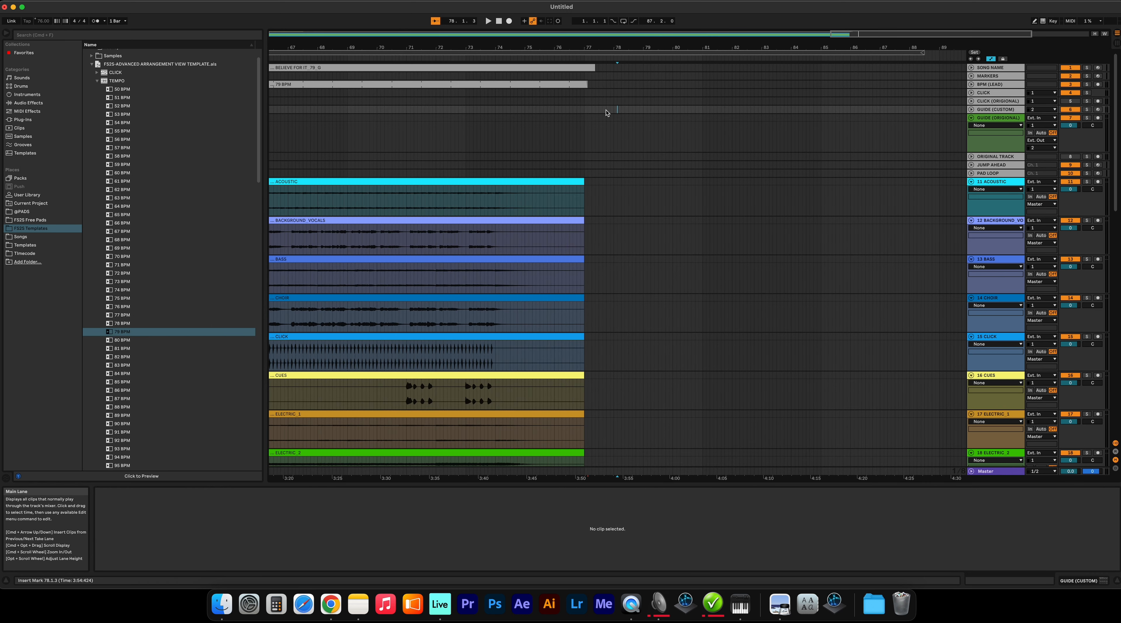
pyautogui.moveTo(558, 69); pyautogui.dragTo(537, 69)
pyautogui.scroll(-10, 390, 140)
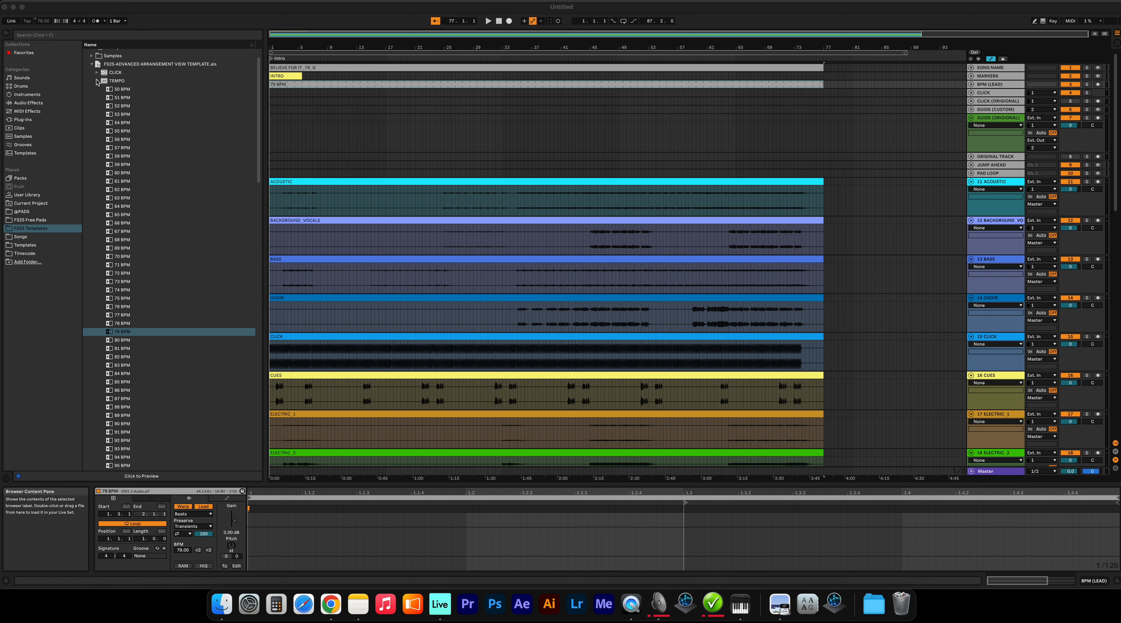
# Step: Add the template's 4/4 click clip to the CLICK track and stretch it from bar 1 to bar 77
pyautogui.click(97, 81)
pyautogui.click(96, 81)
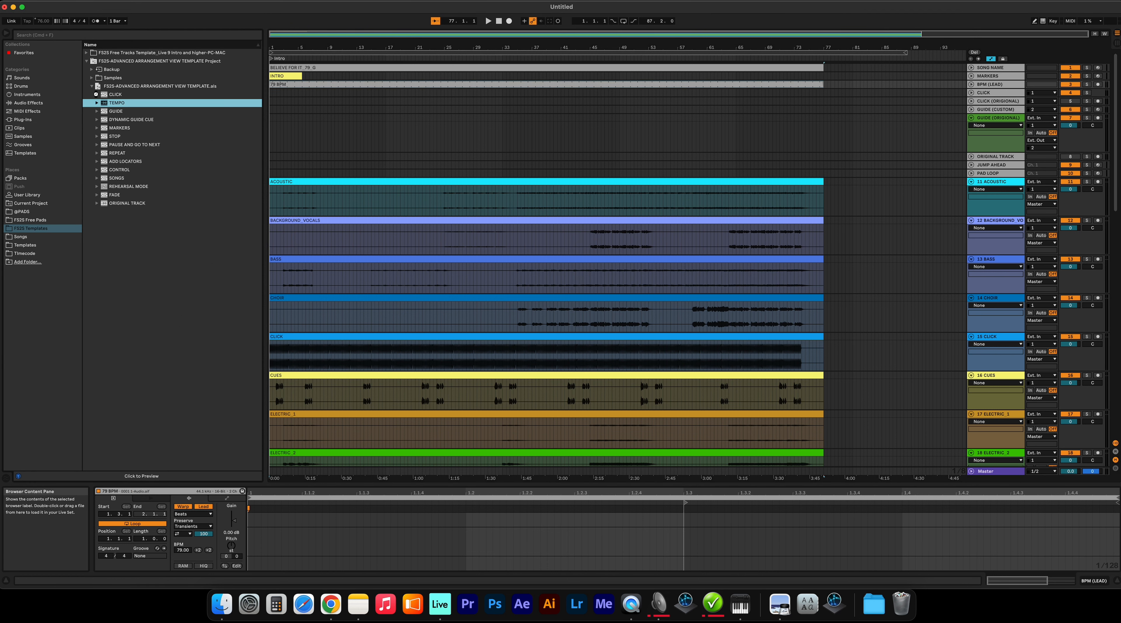
pyautogui.click(97, 94)
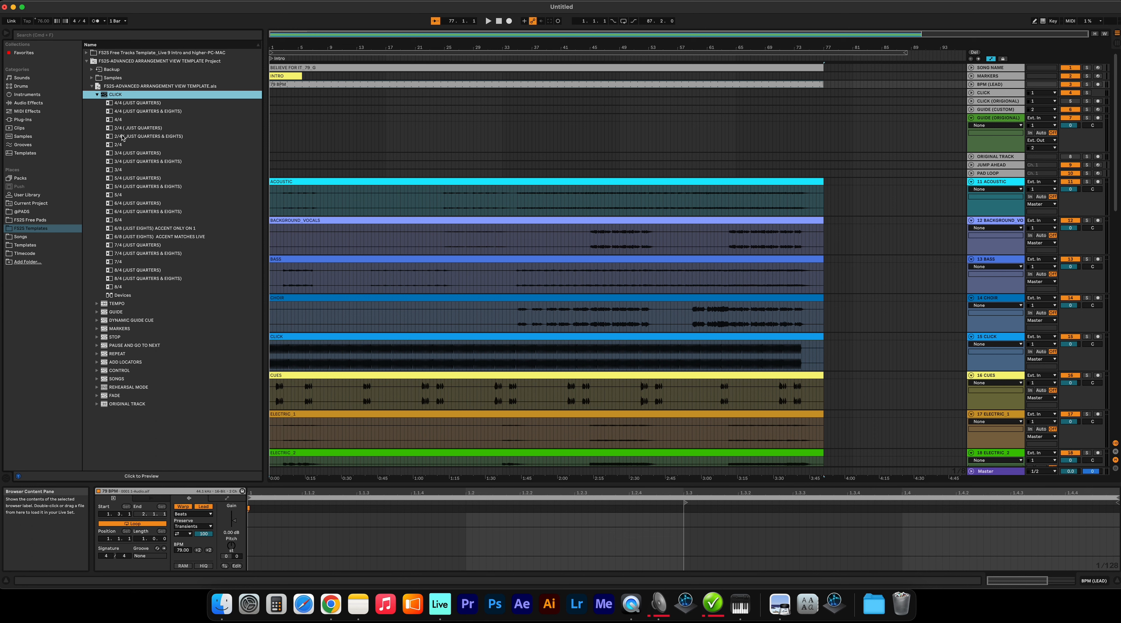
pyautogui.moveTo(110, 122); pyautogui.dragTo(823, 104)
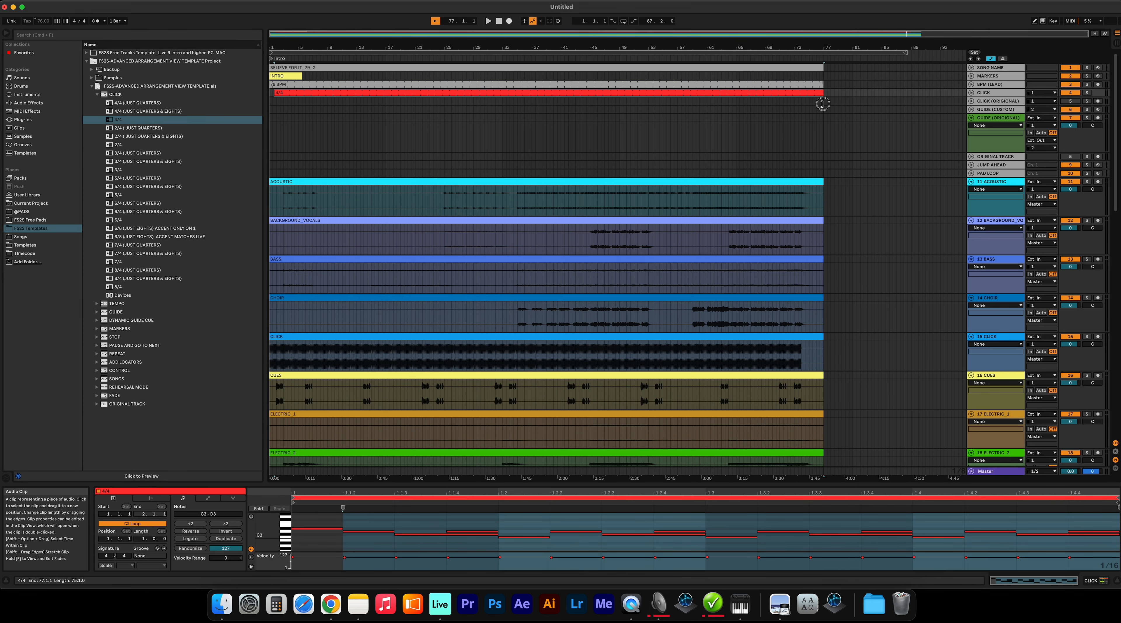
pyautogui.click(272, 92)
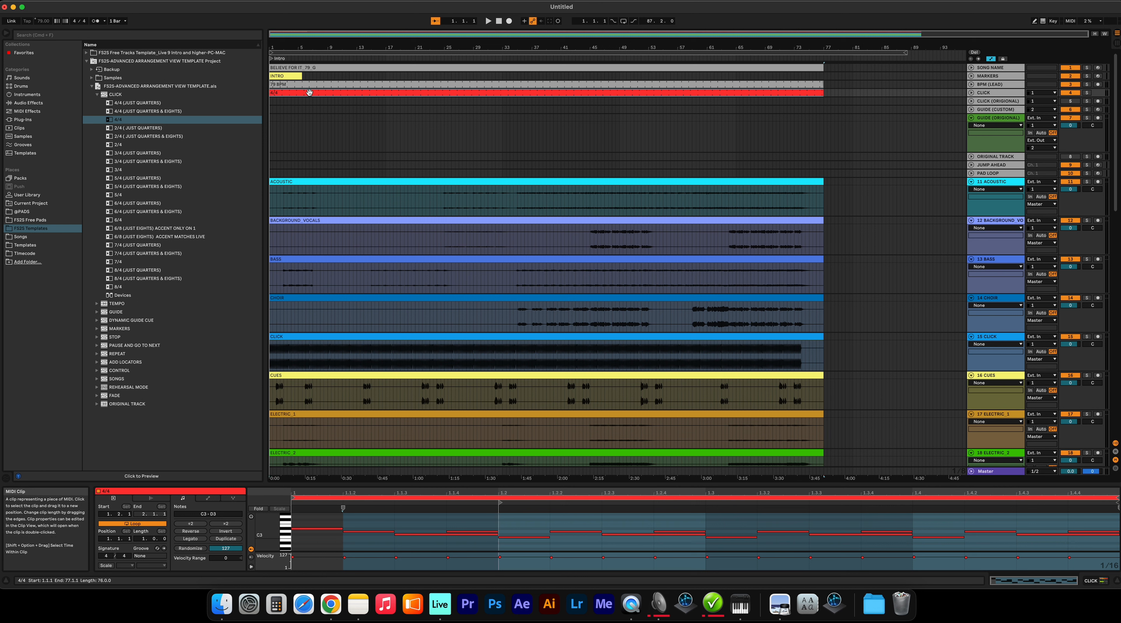
# Step: Play the song from bar 1 to check the 4/4 click against the original click stem
pyautogui.press('space')
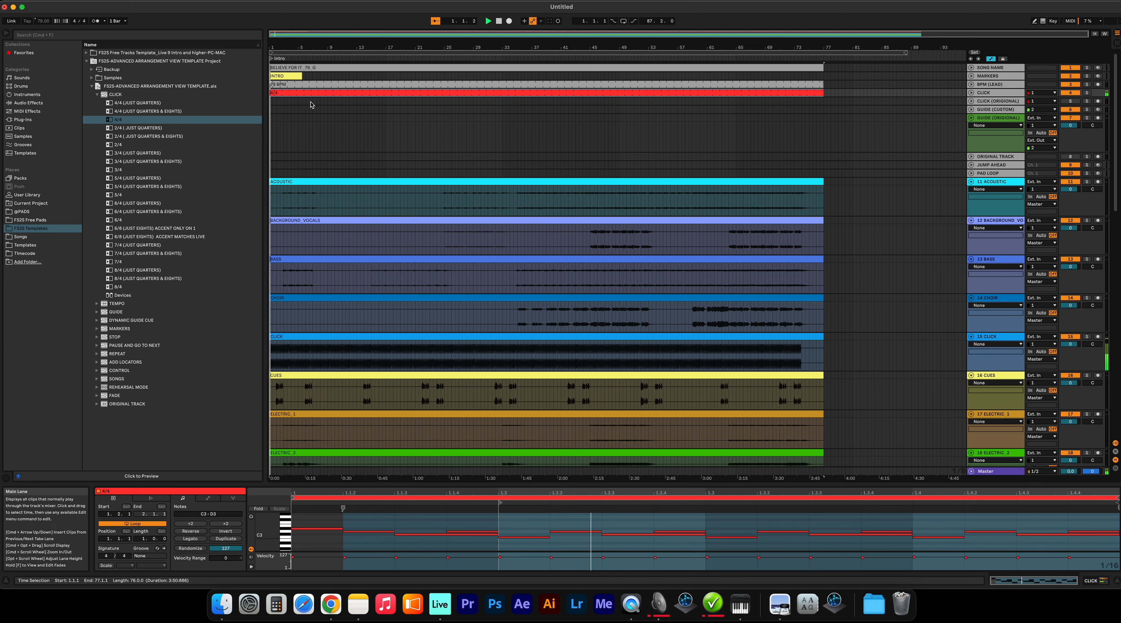
pyautogui.scroll(-5, 488, 249)
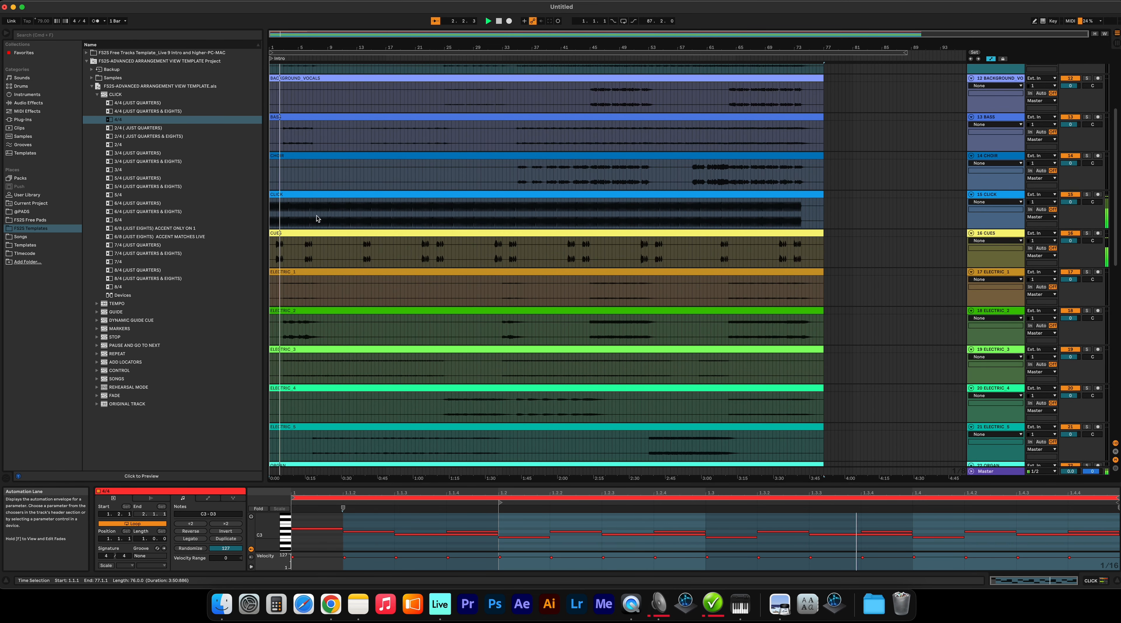
pyautogui.scroll(5, 332, 212)
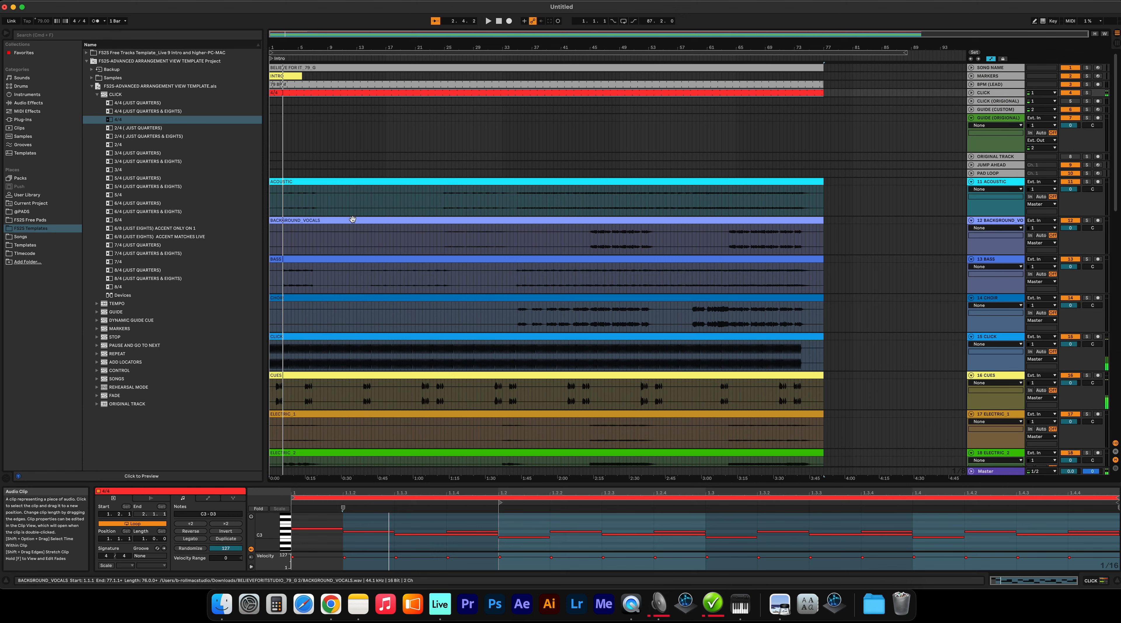
# Step: Move the CLICK stem clip to the CLICK (ORIGIONAL) track and the CUES clip to the GUIDE (ORIGIONAL) track, both starting at bar 1
pyautogui.scroll(-1, 332, 274)
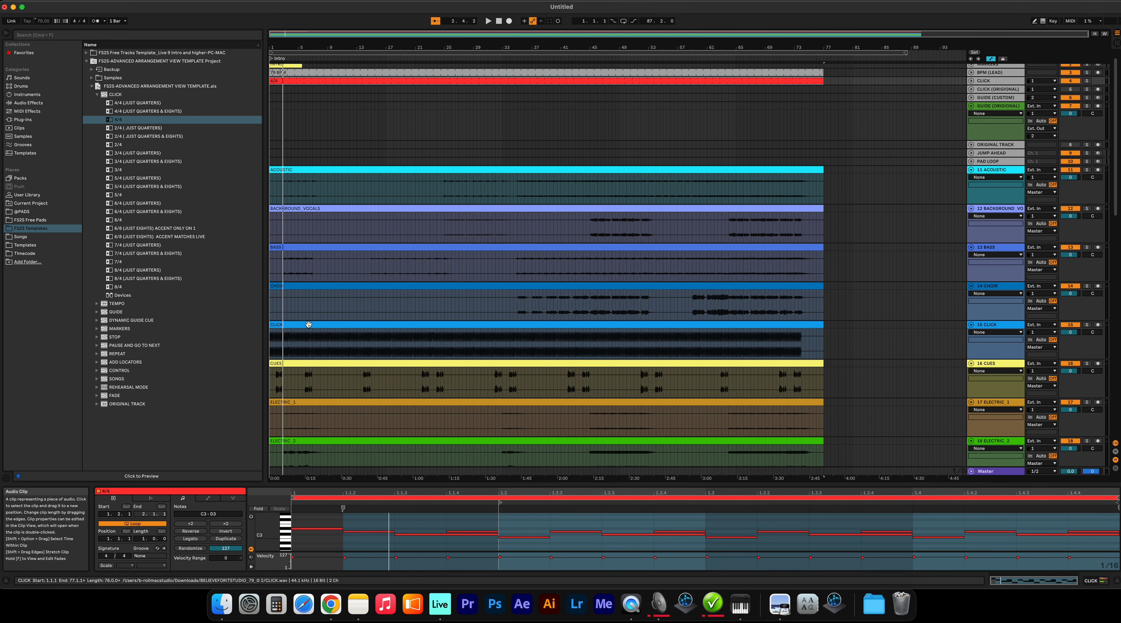
pyautogui.moveTo(308, 324); pyautogui.dragTo(302, 90)
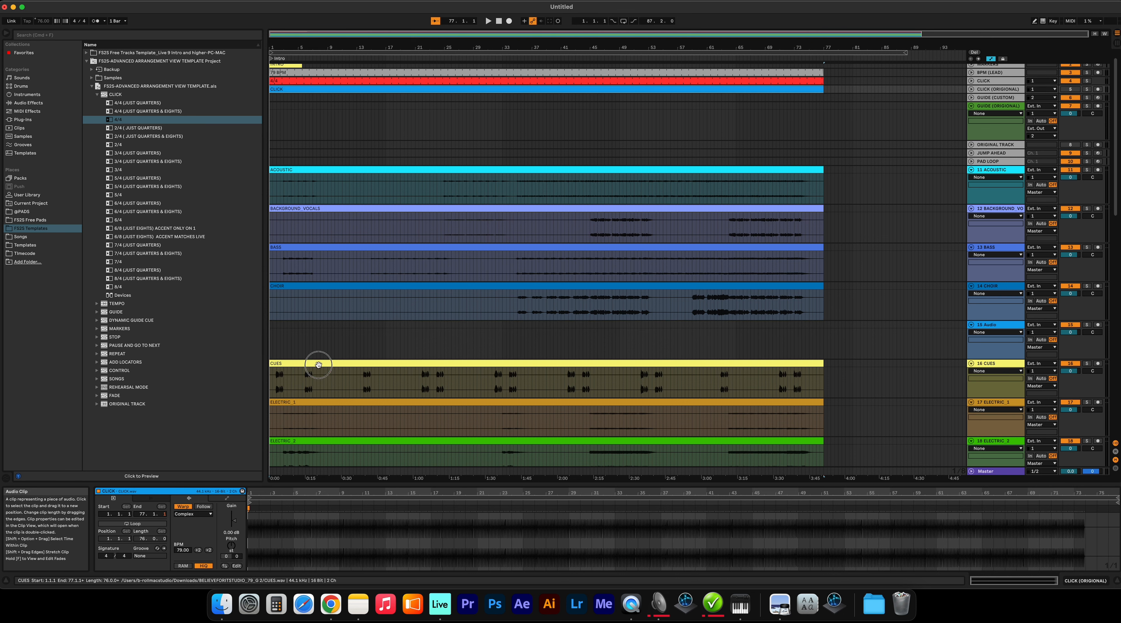
pyautogui.moveTo(318, 365); pyautogui.dragTo(313, 122)
pyautogui.moveTo(309, 120); pyautogui.dragTo(308, 121)
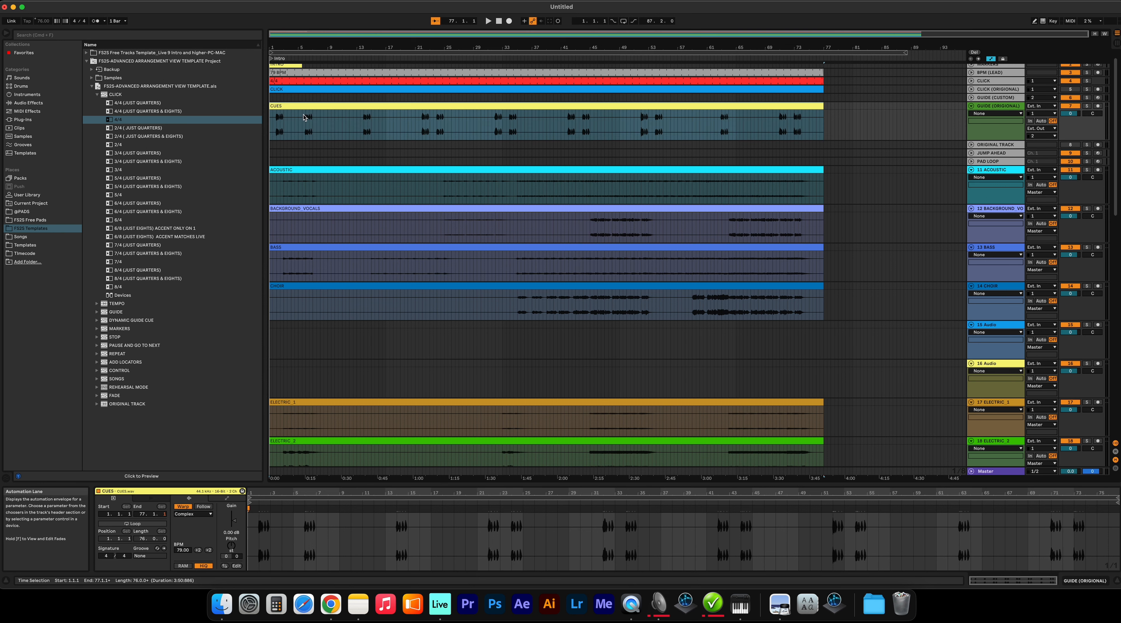
# Step: Delete the two empty audio tracks left between CHOIR and ELECTRIC_1
pyautogui.click(986, 329)
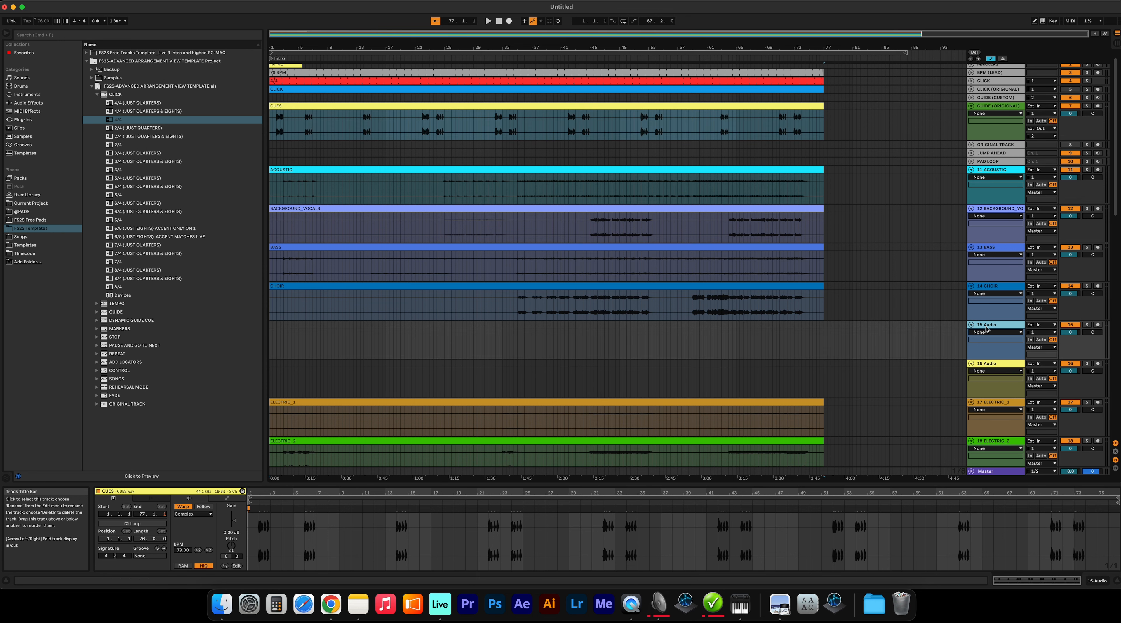
pyautogui.press('Delete')
pyautogui.press('Delete')
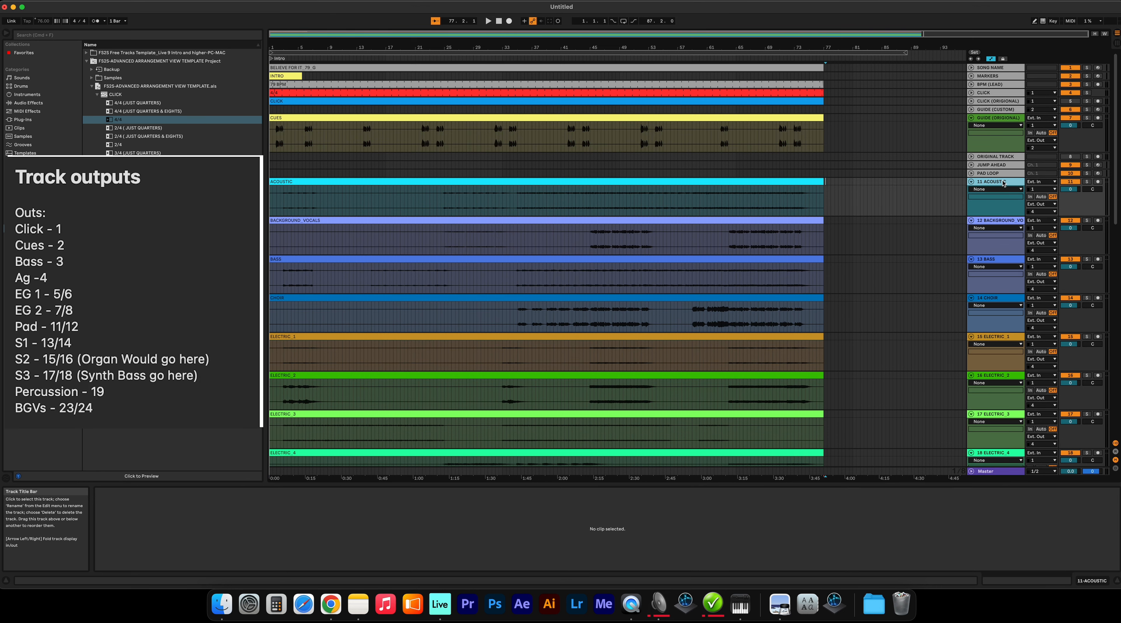
# Step: Undo the output channel 4 assignment on the stem tracks and set the output type of ACOUSTIC through SYNTH_BASS to Ext. Out
pyautogui.press('super+z')
pyautogui.scroll(-15, 994, 283)
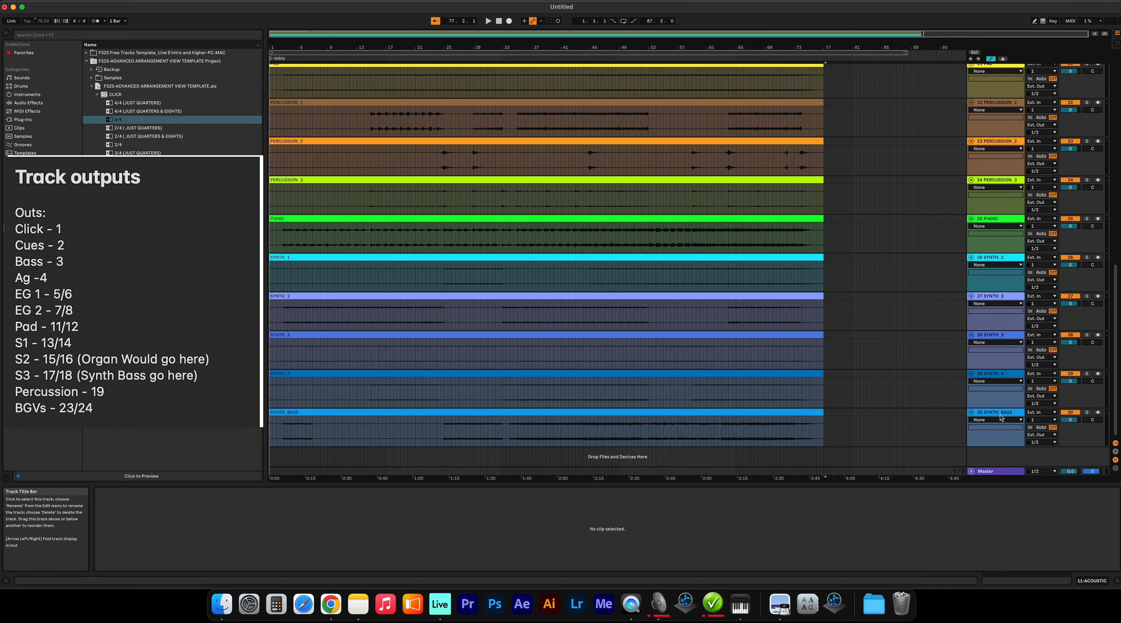
pyautogui.click(1041, 435)
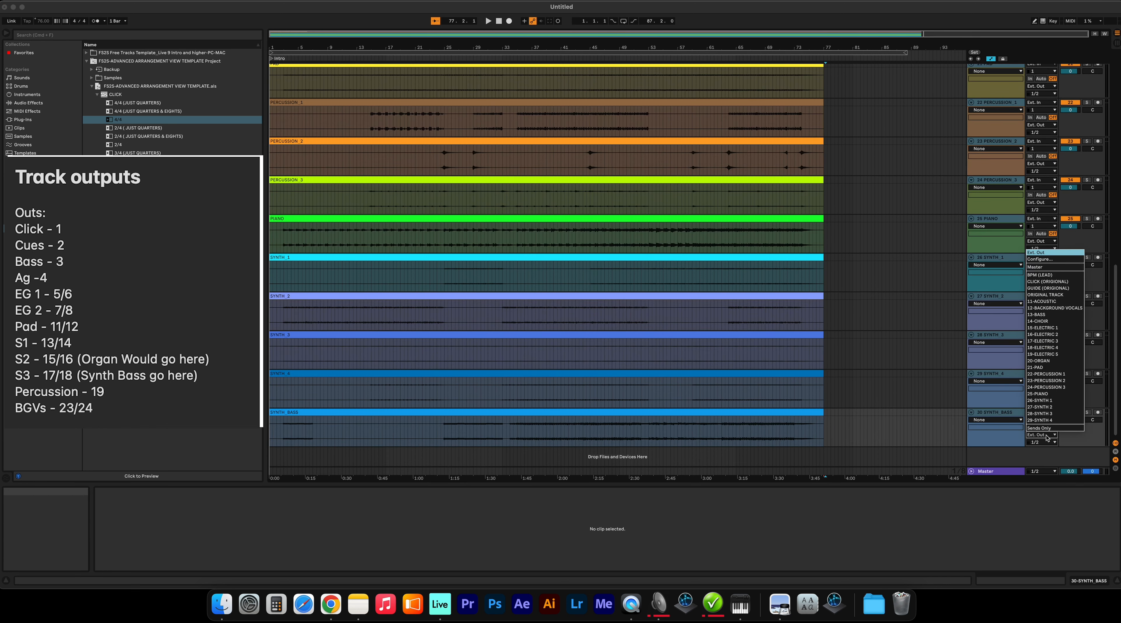
pyautogui.click(1043, 255)
pyautogui.scroll(15, 1040, 245)
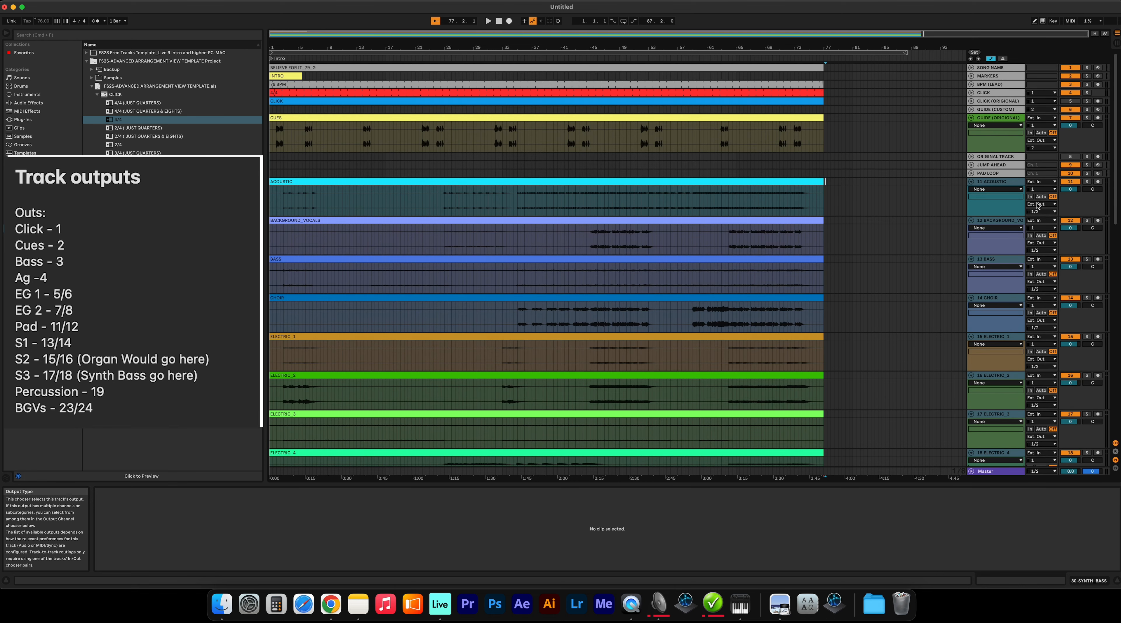
pyautogui.click(1037, 211)
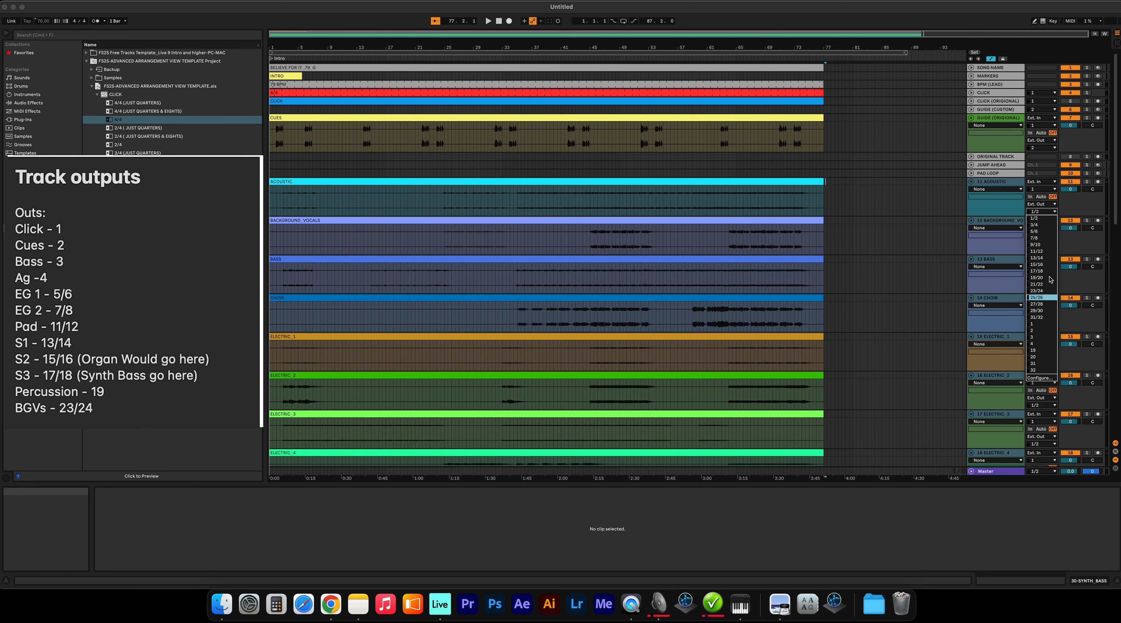
pyautogui.click(935, 199)
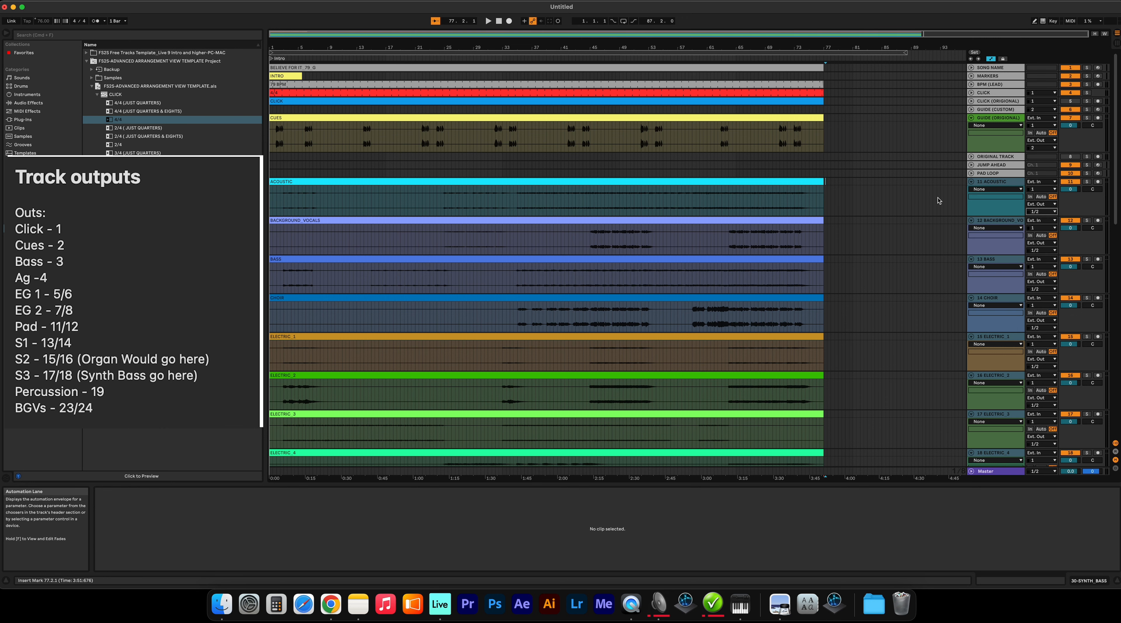
# Step: Group the selected stem tracks from ACOUSTIC to SYNTH_BASS and fold the new group
pyautogui.click(1000, 184)
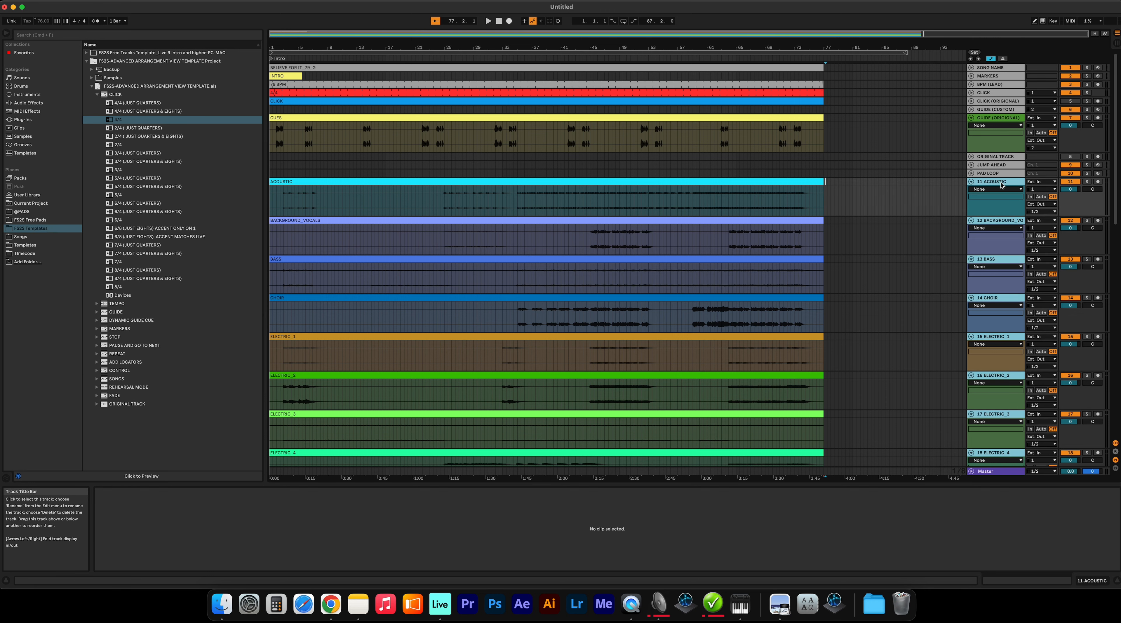
pyautogui.scroll(-5, 999, 186)
pyautogui.scroll(5, 997, 187)
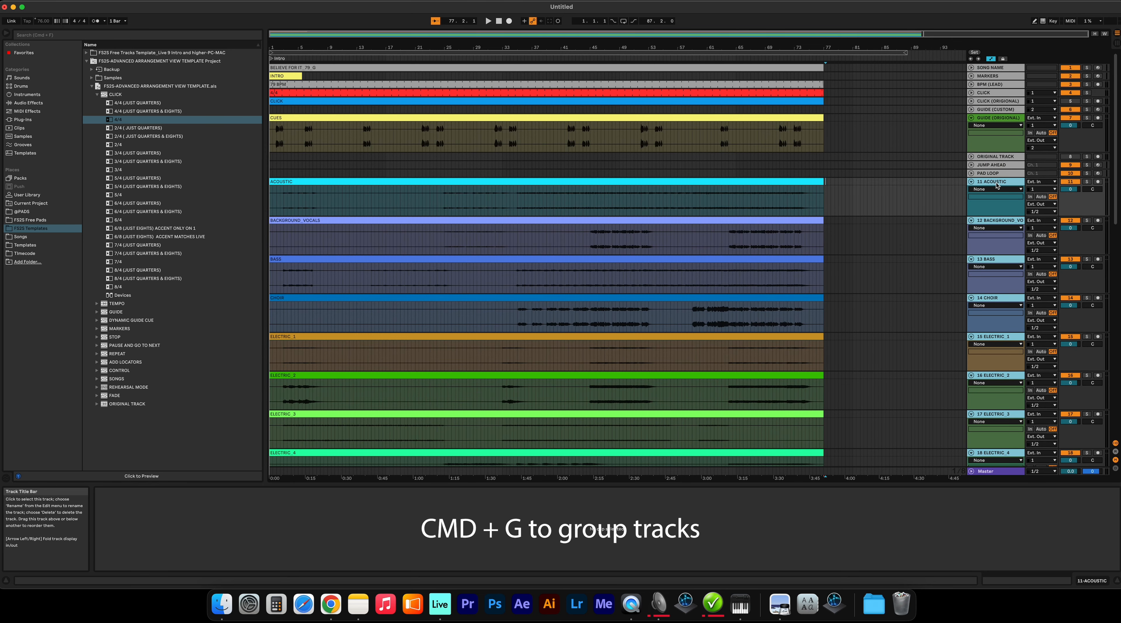
pyautogui.press('super+g')
pyautogui.click(972, 182)
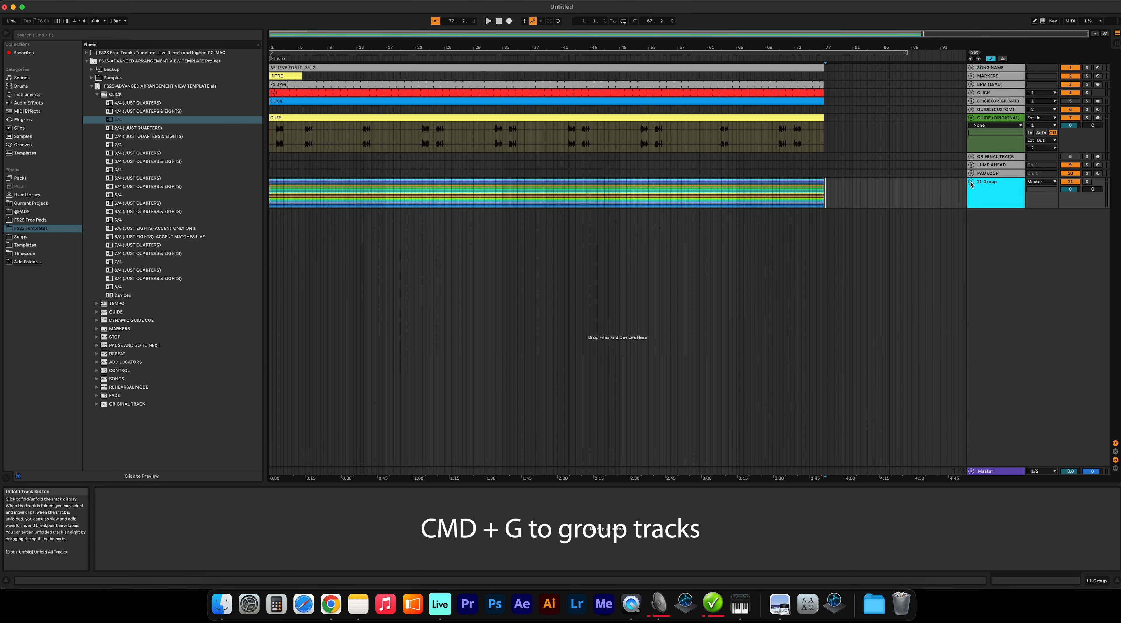
pyautogui.click(972, 182)
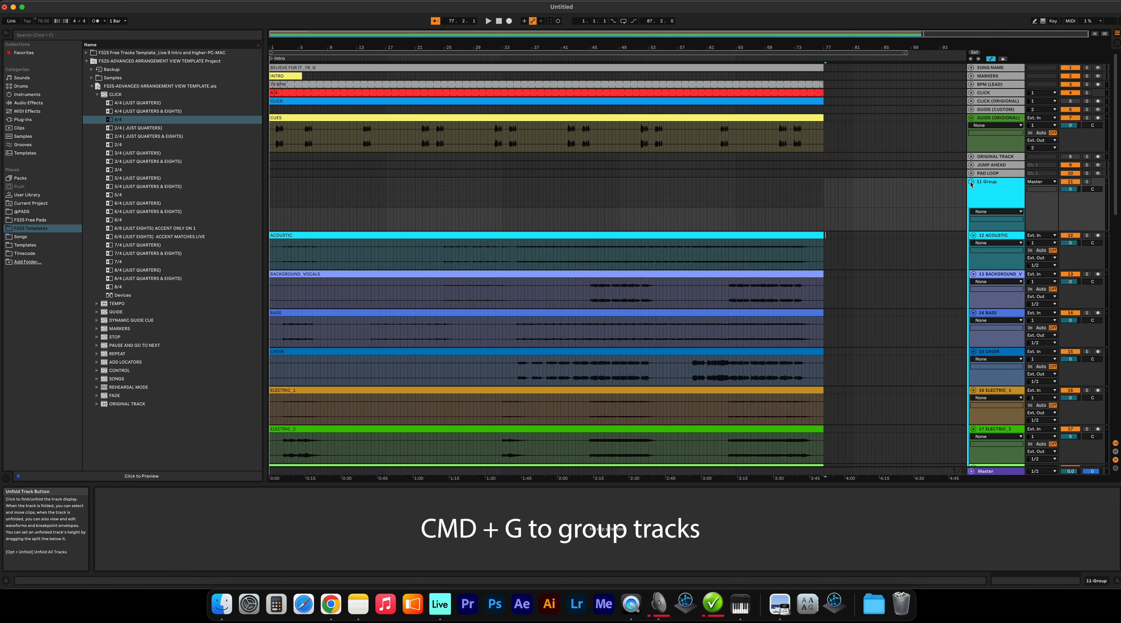
pyautogui.click(972, 183)
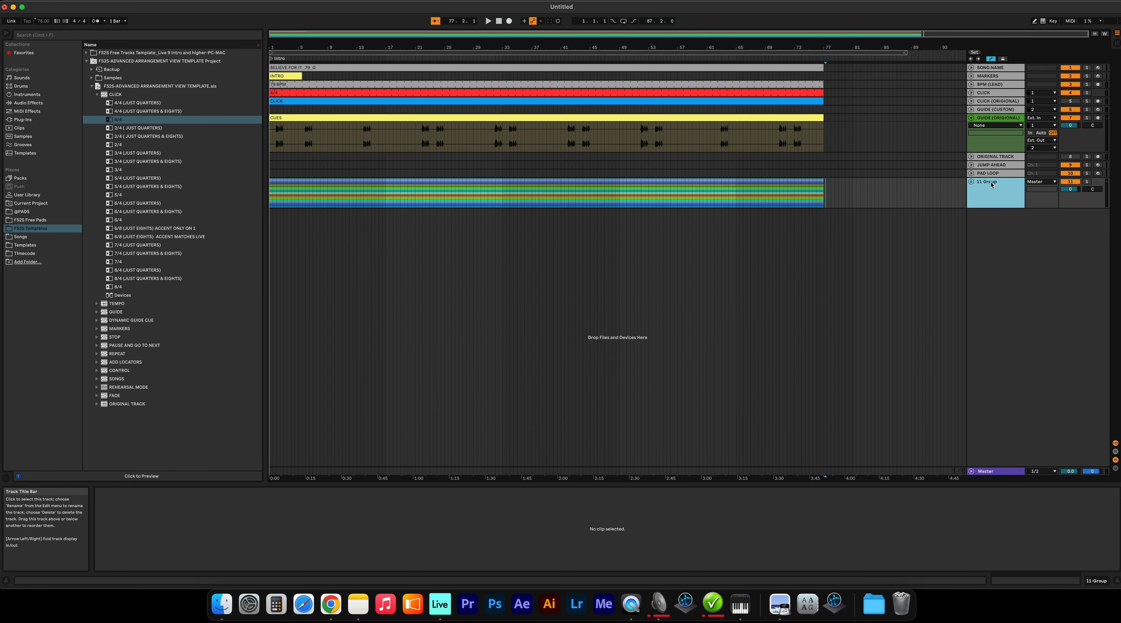
# Step: Rename the stem group track BELIEVE FOR IT
pyautogui.press('super+r')
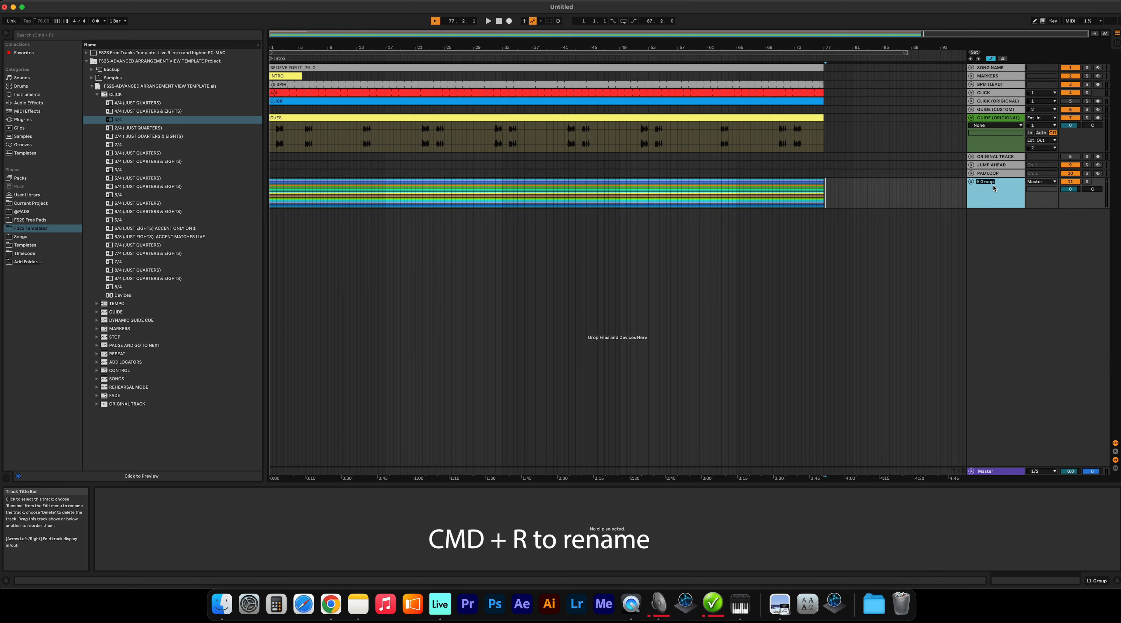
pyautogui.write('BELIEVE FOR IT')
pyautogui.press('Return')
# Step: Play the song's opening bars under the INTRO marker clip to check where the intro begins
pyautogui.click(310, 77)
pyautogui.moveTo(307, 80); pyautogui.dragTo(284, 79)
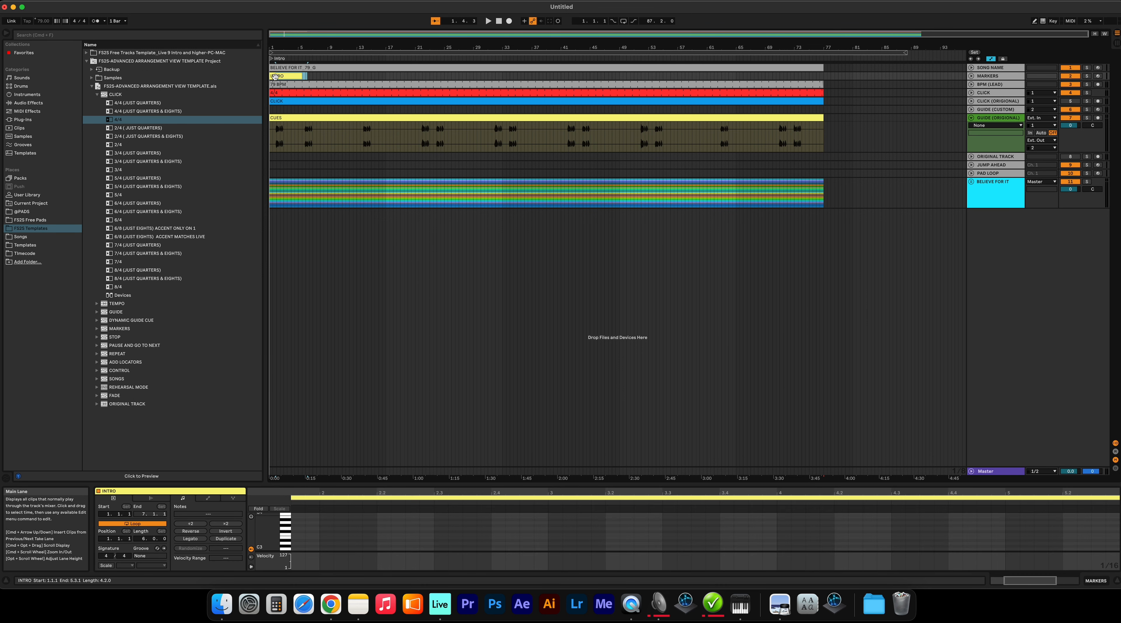
pyautogui.click(283, 78)
pyautogui.press('space')
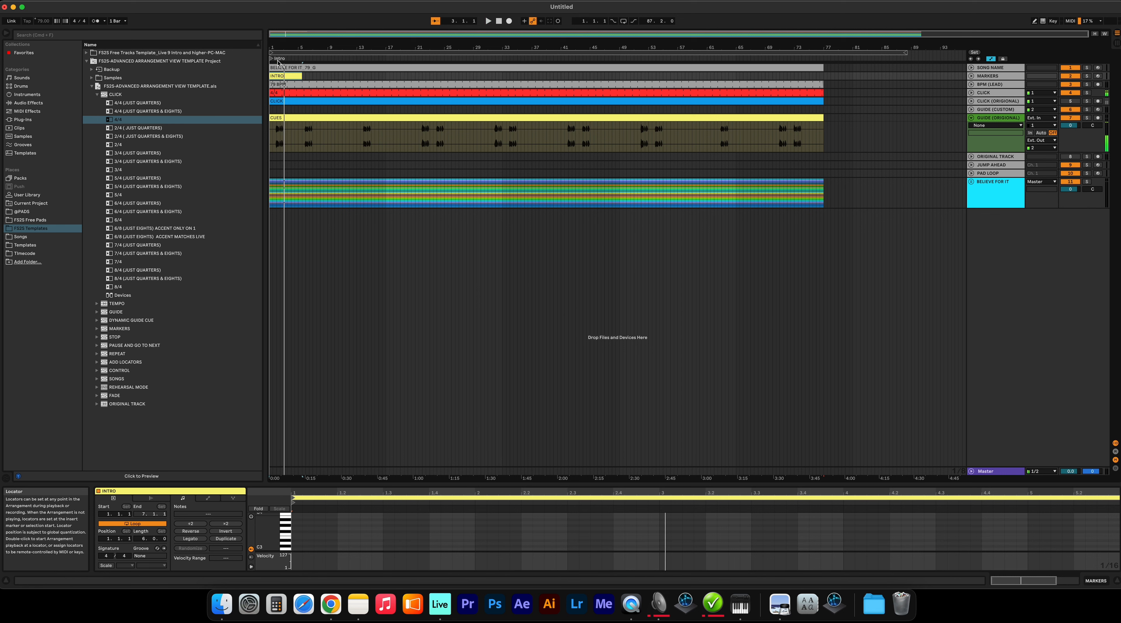
# Step: Paste a copy of the INTRO marker clip just after the original on the MARKERS track
pyautogui.moveTo(276, 59); pyautogui.dragTo(297, 65)
pyautogui.hscroll(-5, 297, 65)
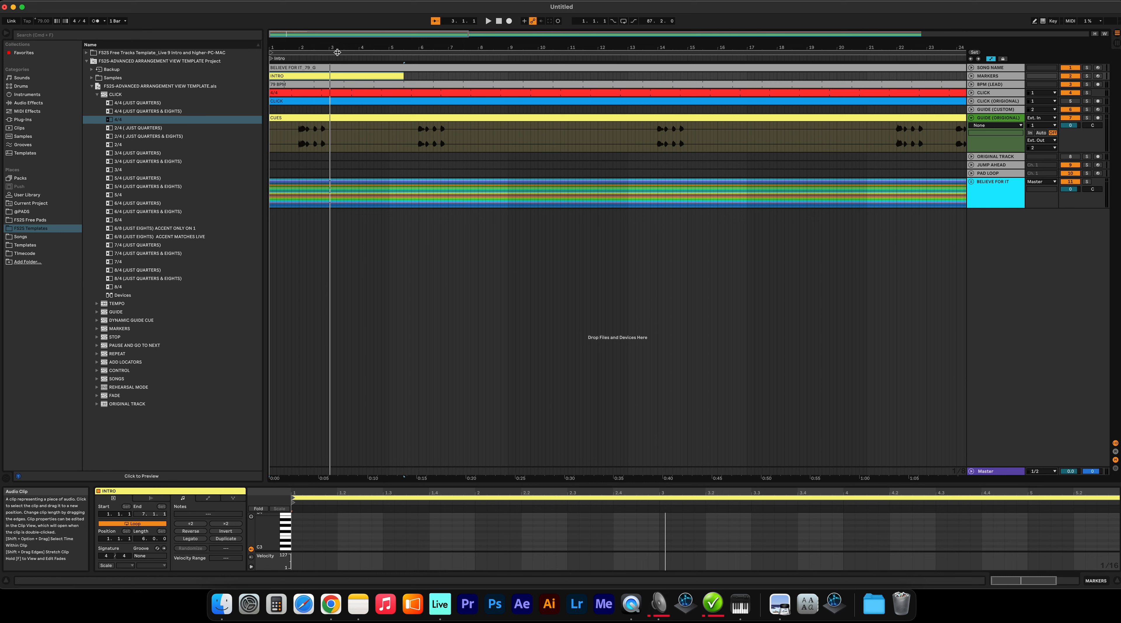
pyautogui.click(303, 77)
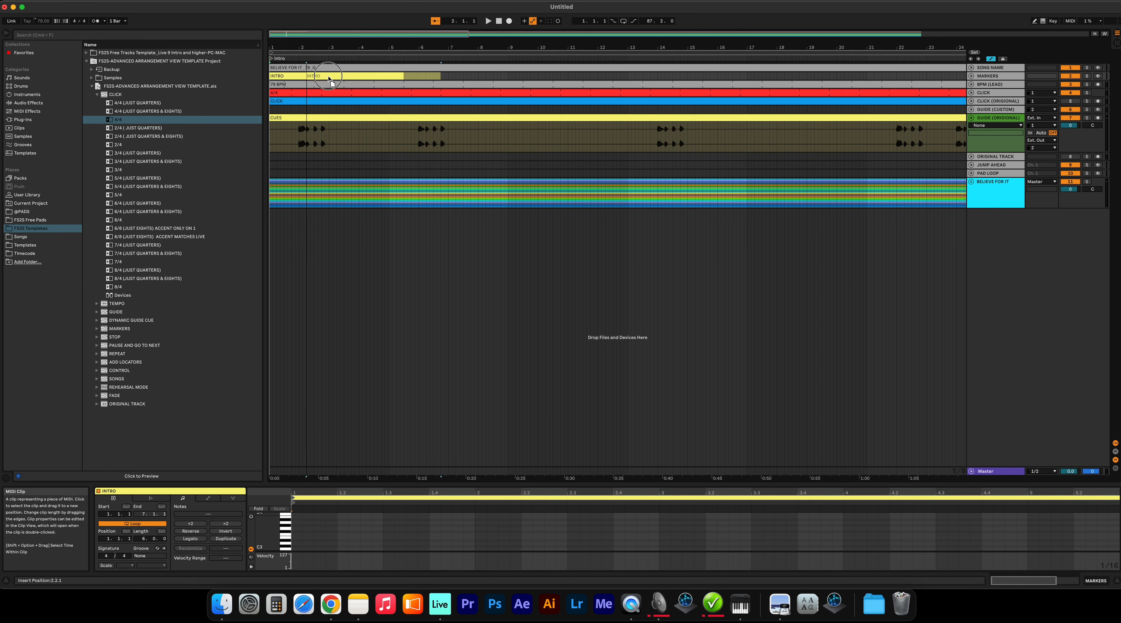
pyautogui.click(313, 75)
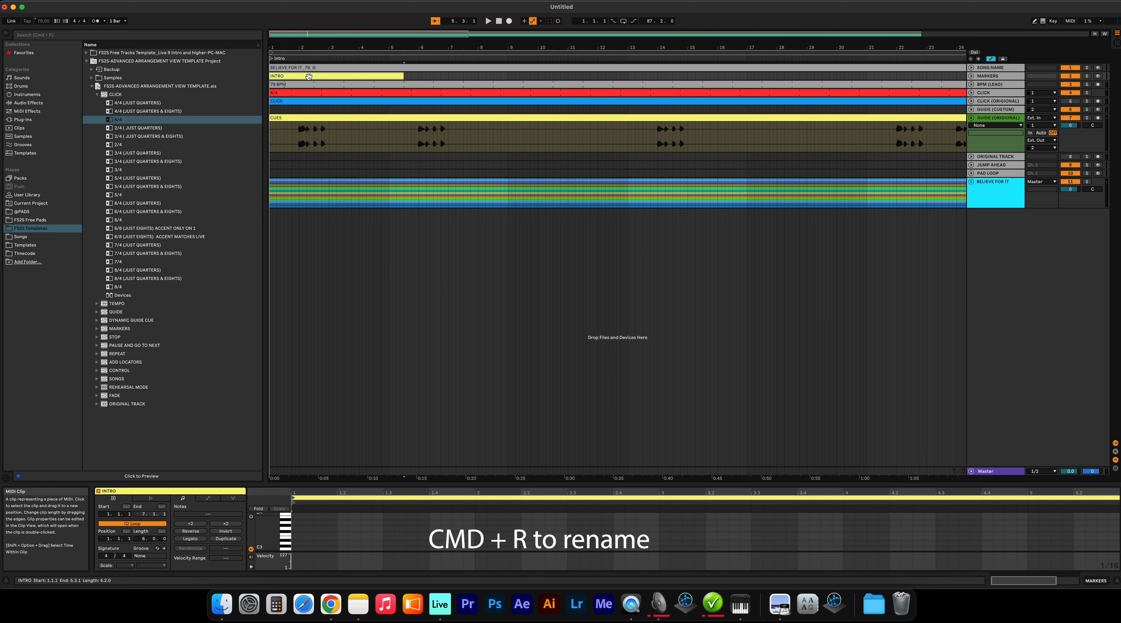
pyautogui.click(408, 77)
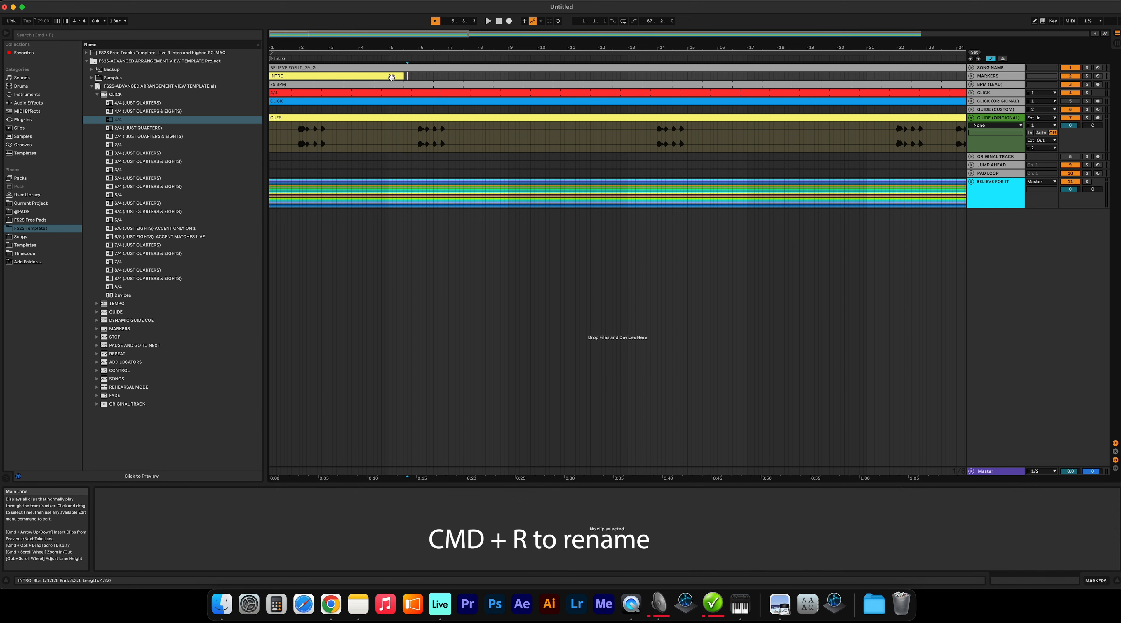
pyautogui.press('super+v')
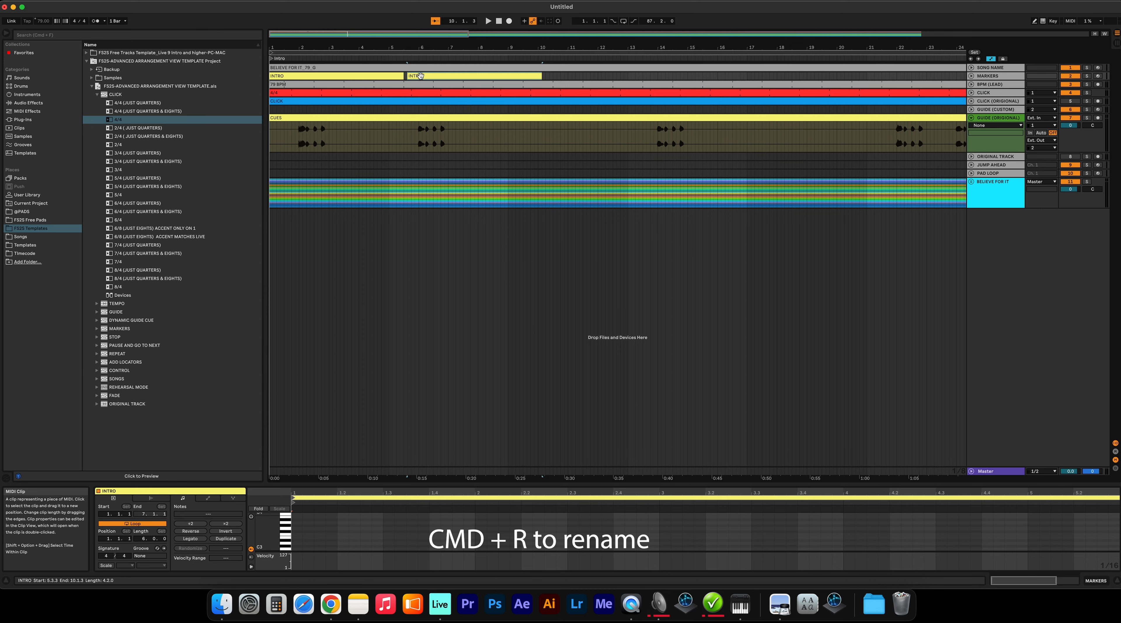
pyautogui.press('super+r')
pyautogui.rightClick(511, 74)
pyautogui.click(540, 136)
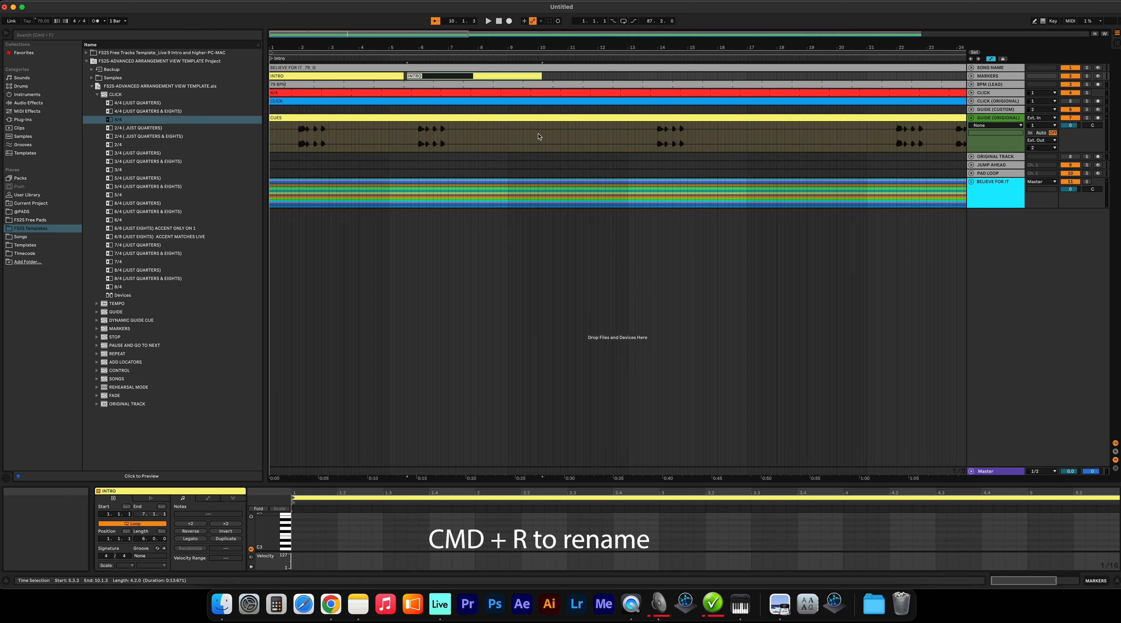
pyautogui.click(504, 77)
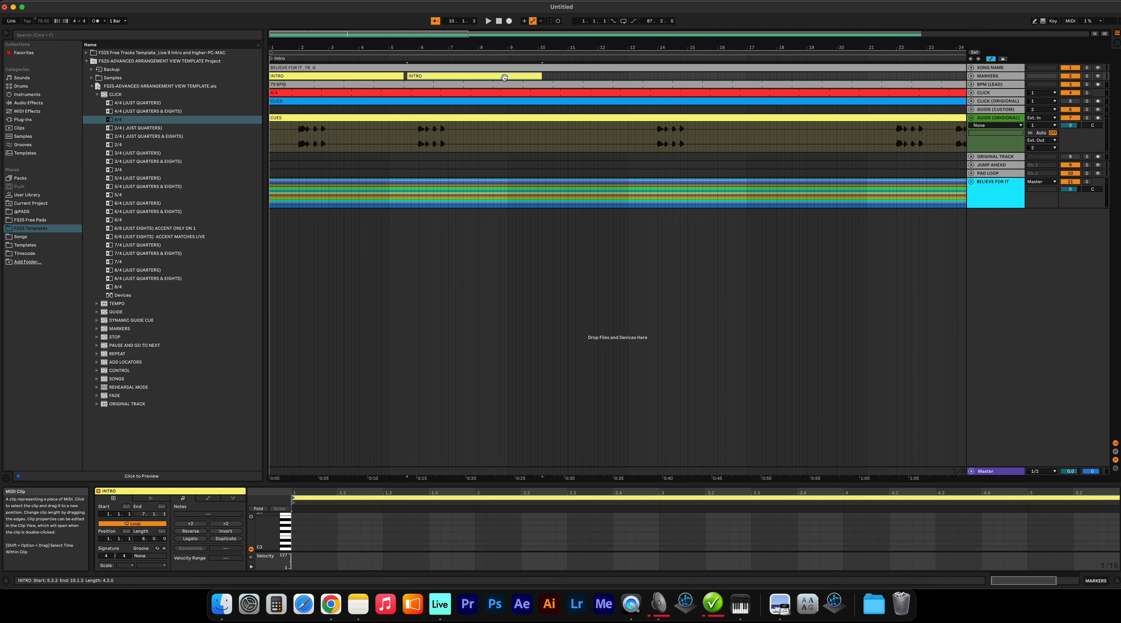
pyautogui.rightClick(505, 77)
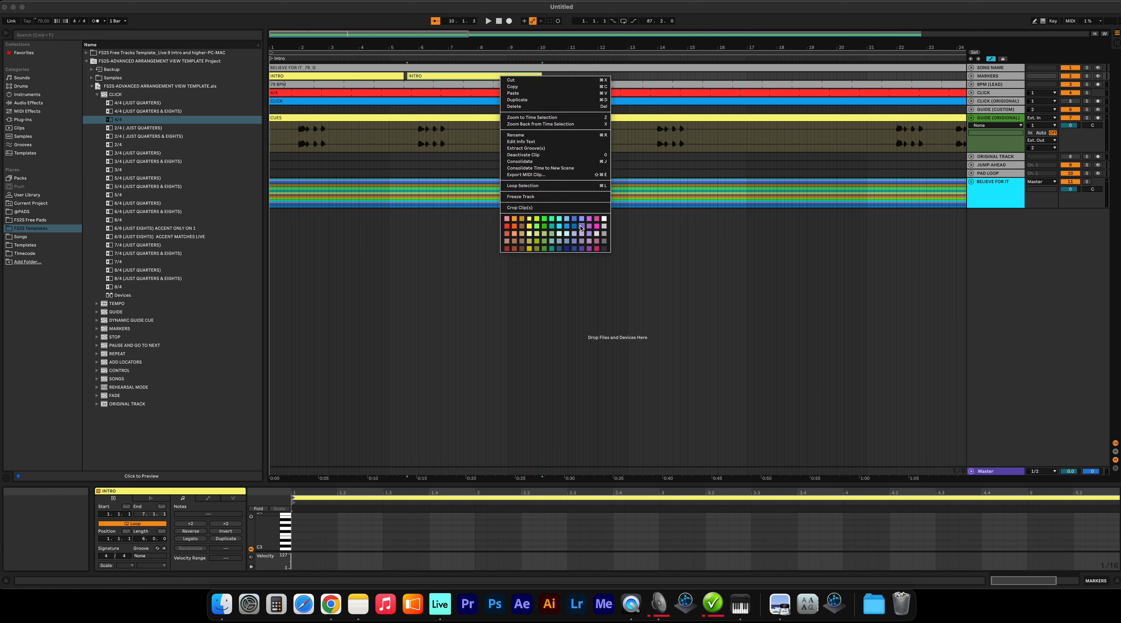
pyautogui.click(439, 76)
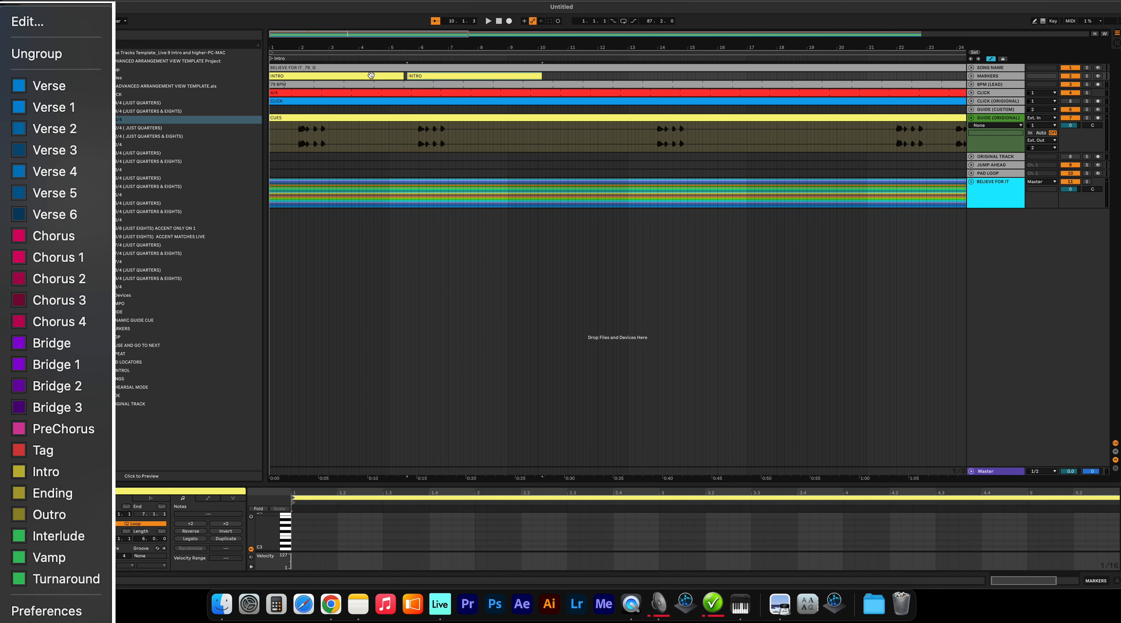
pyautogui.hscroll(3, 406, 79)
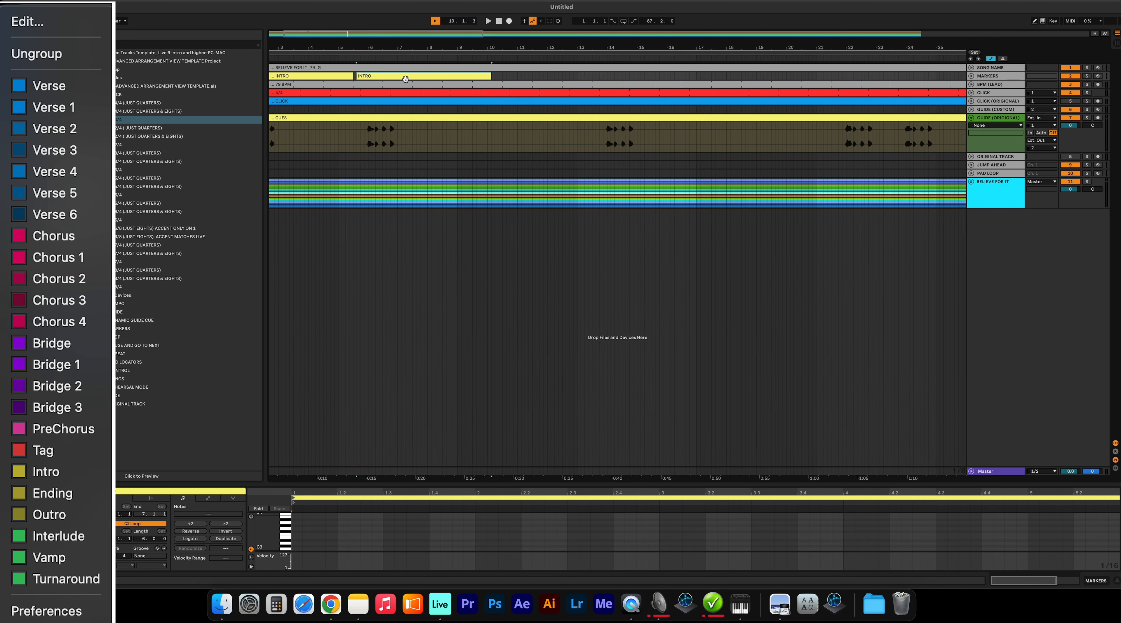
pyautogui.hscroll(-4, 406, 79)
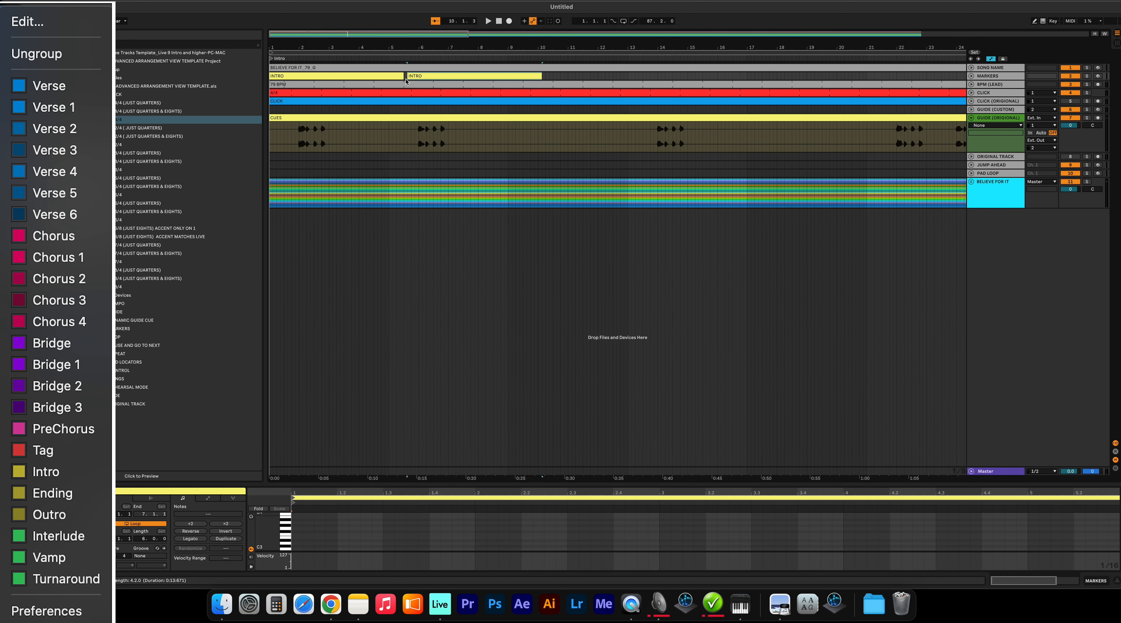
# Step: Line up the two INTRO marker clips so they meet at bar 7, and add a blue VERSE 1 marker clip at bar 15
pyautogui.moveTo(421, 76); pyautogui.dragTo(463, 77)
pyautogui.moveTo(403, 76); pyautogui.dragTo(448, 76)
pyautogui.rightClick(707, 78)
pyautogui.moveTo(583, 76); pyautogui.dragTo(892, 76)
pyautogui.click(779, 221)
pyautogui.write('VERSE 1')
# Step: Play the song and add red TAG and CHORUS marker clips at bars 23 and 25, following VERSE 1
pyautogui.hscroll(4, 609, 79)
pyautogui.press('space')
pyautogui.rightClick(645, 77)
pyautogui.write('TAGCHORUS')
# Step: Add a green INSTRUMENTAL marker clip at bar 53 and a purple BRIDGE marker clip at bar 55
pyautogui.click(514, 77)
pyautogui.write('INSTRUMENTAL')
pyautogui.hscroll(4, 742, 77)
pyautogui.hscroll(10, 785, 76)
pyautogui.hscroll(6, 698, 77)
pyautogui.write('BRIDGE')
# Step: Add CHORUS, TAG and ENDING marker clips at bars 64, 72 and 74, and stop playback
pyautogui.hscroll(6, 646, 76)
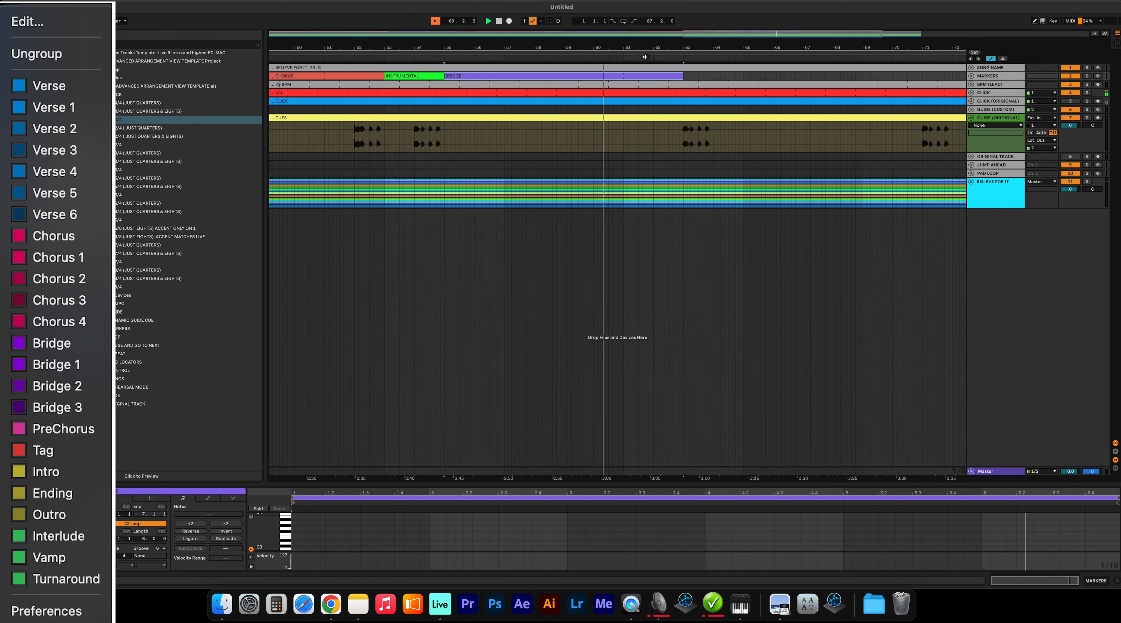
pyautogui.hscroll(6, 645, 76)
pyautogui.write('CHORUSTAGENDING')
pyautogui.press('space')
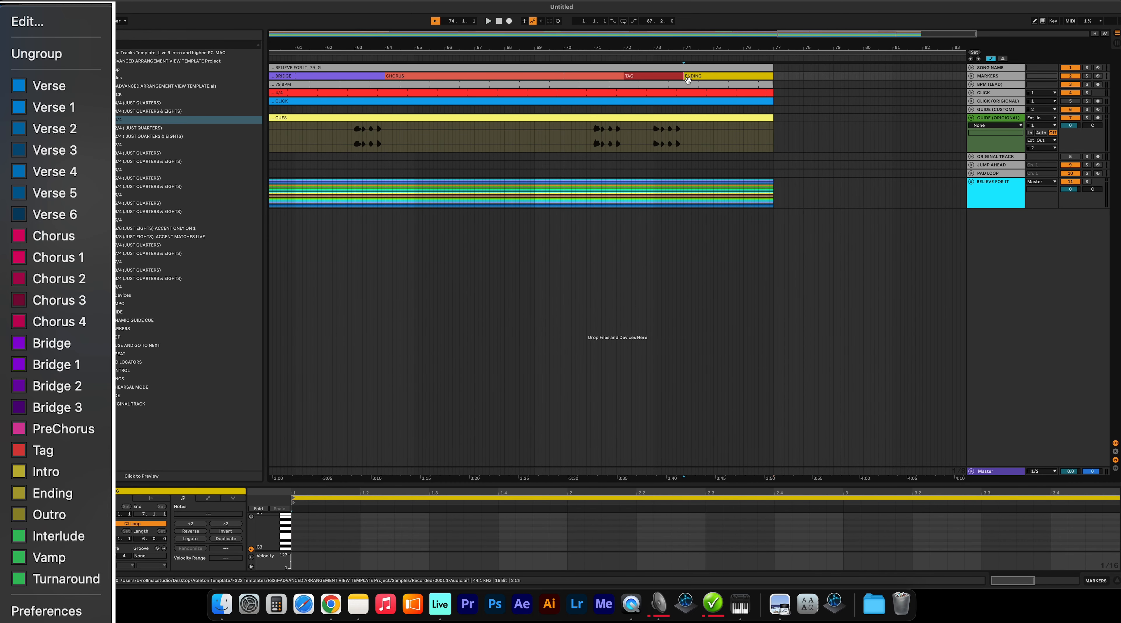
# Step: Play the transition into VERSE 2 to check the marker clips against the guide cues
pyautogui.scroll(-10, 689, 83)
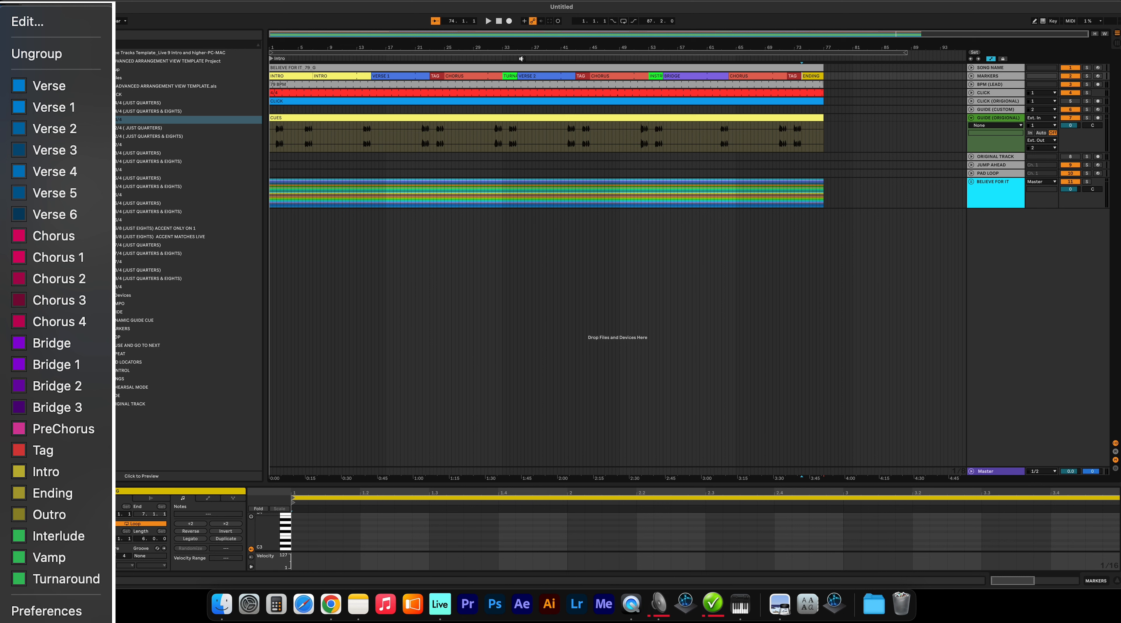
pyautogui.click(509, 58)
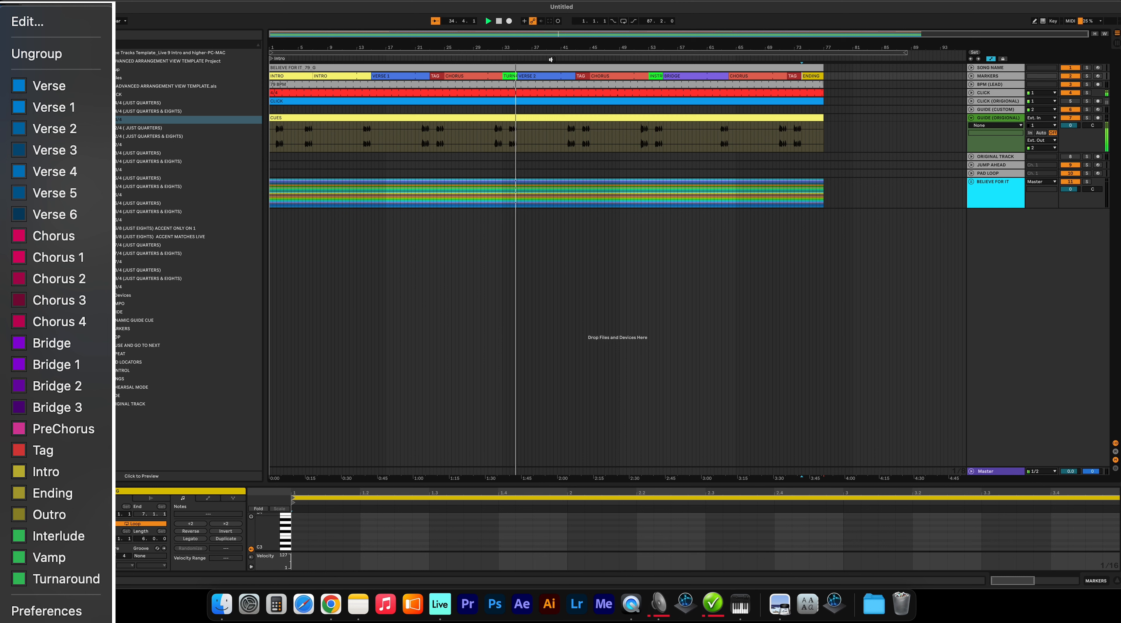
pyautogui.press('space')
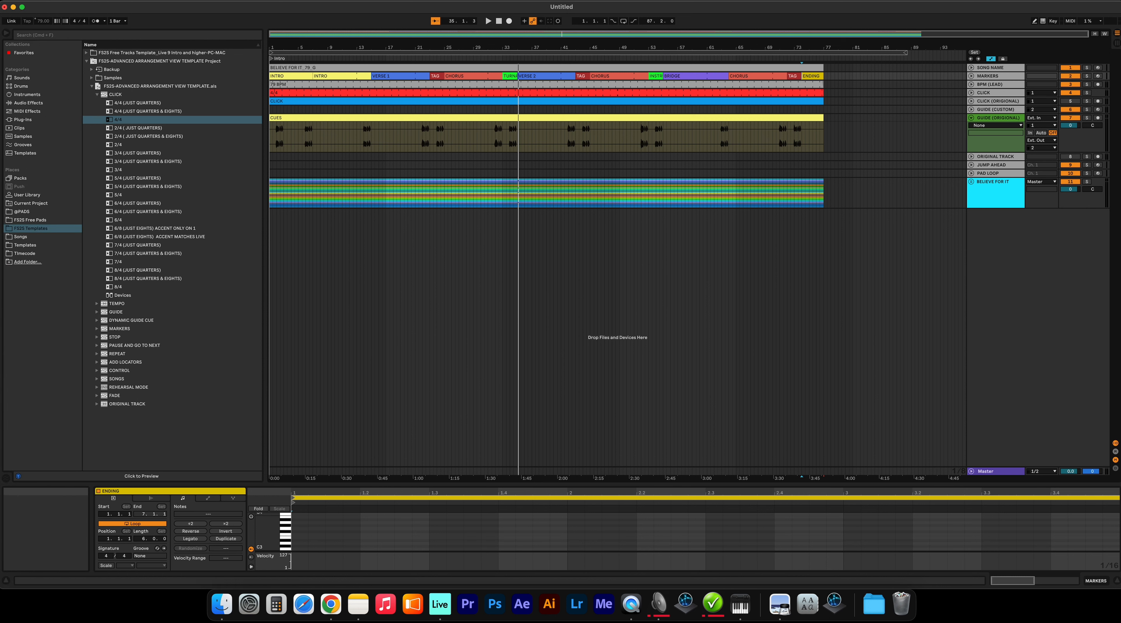
# Step: Save the Live Set as Believe For It_G_79bpm
pyautogui.click(46, 1)
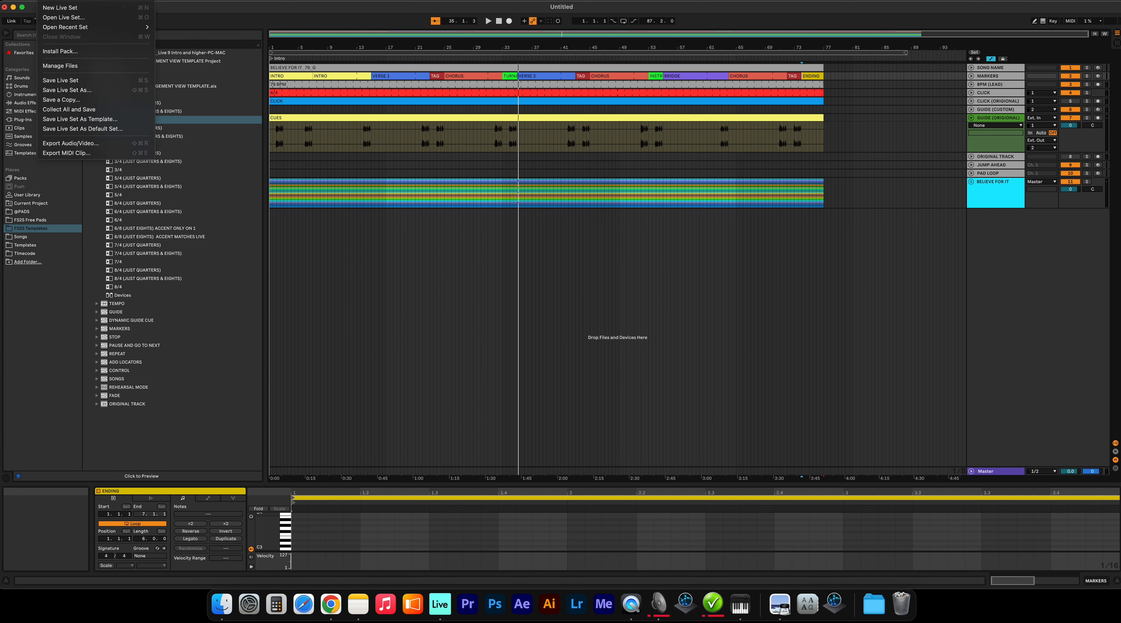
pyautogui.click(80, 94)
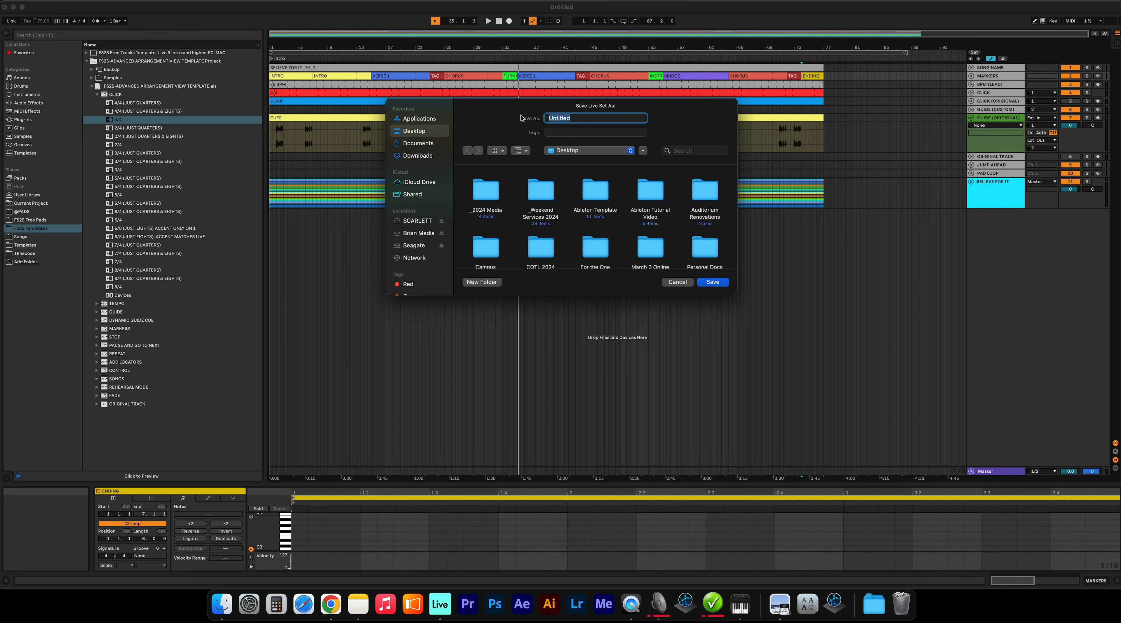
pyautogui.write('Believe For It')
pyautogui.press('Return')
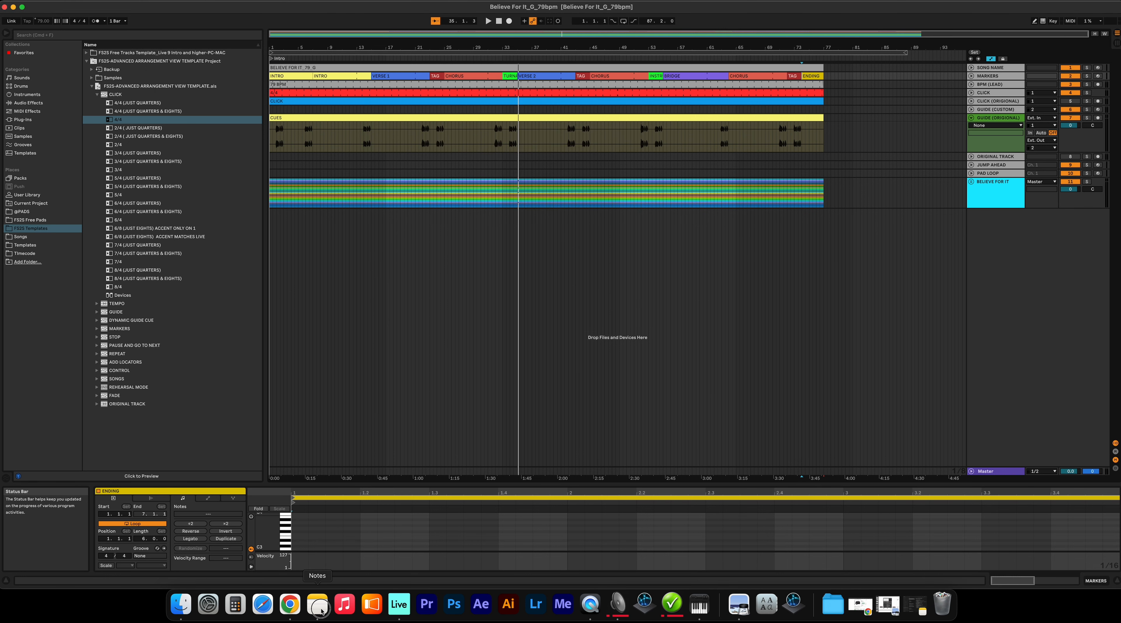
# Step: Collect all and save, copying files from elsewhere, other projects and the user library into the project
pyautogui.click(48, 5)
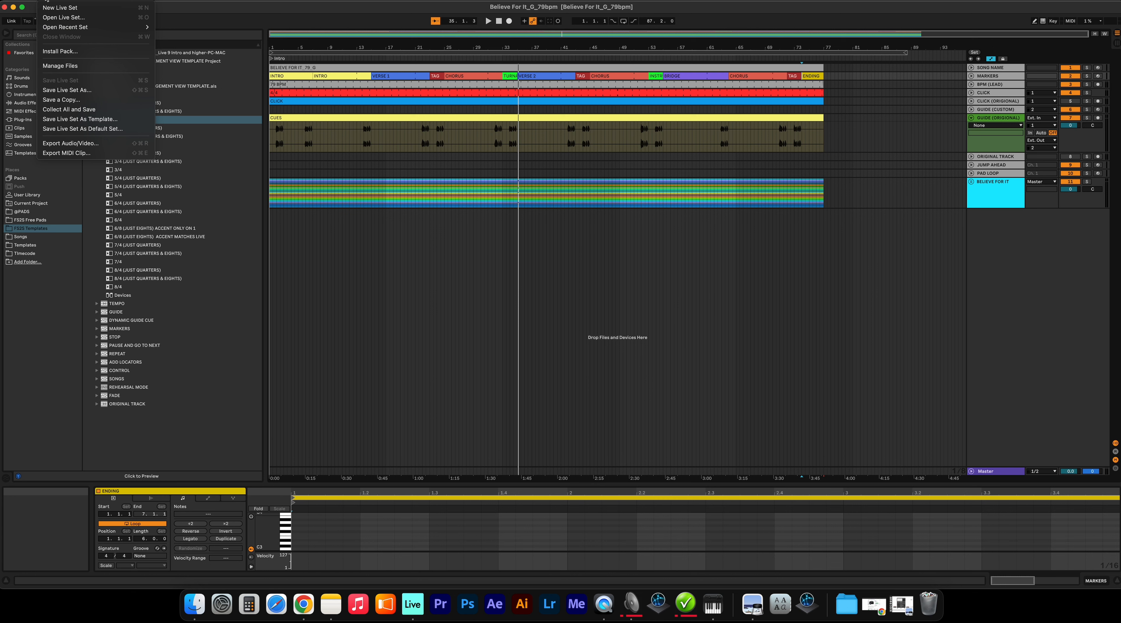
pyautogui.click(79, 120)
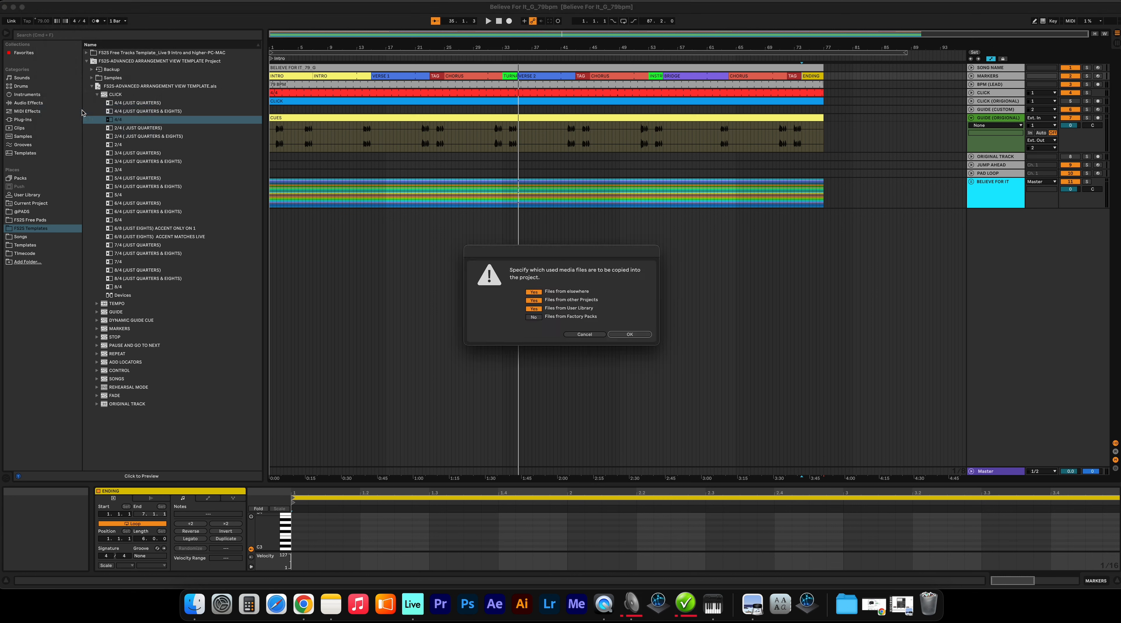
pyautogui.click(632, 335)
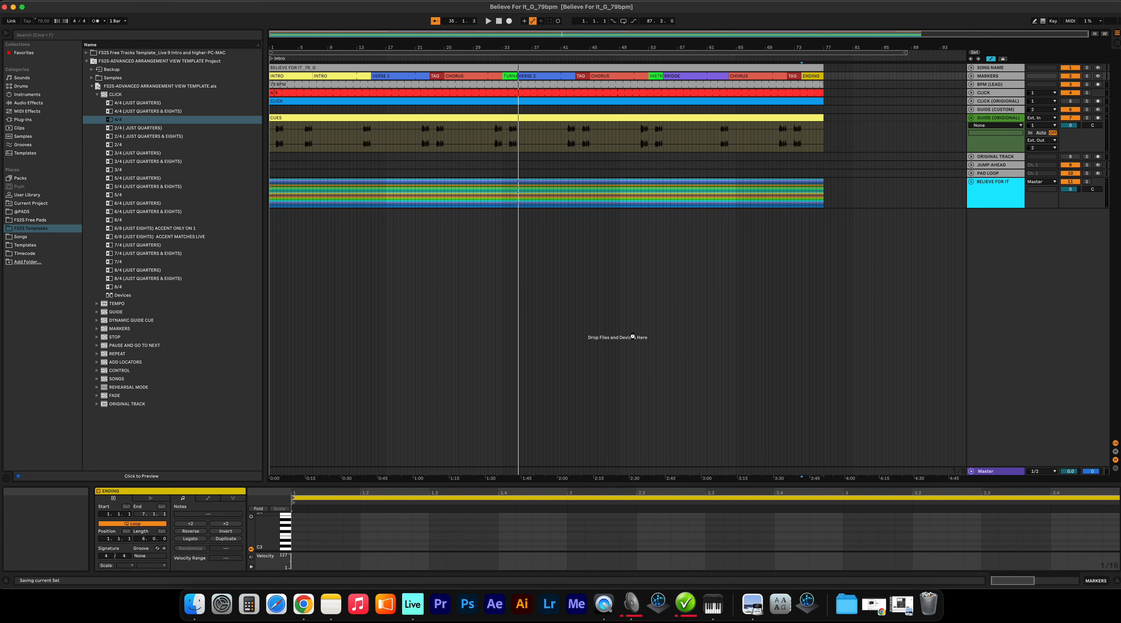